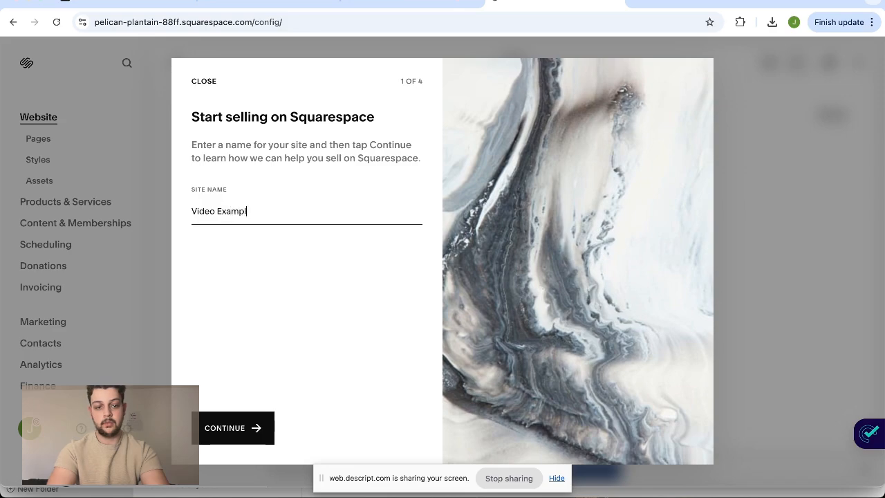
Submit Video Example as the site name and complete the introductory selling setup screens
{"action": "left_click", "coordinate": [408, 430]}
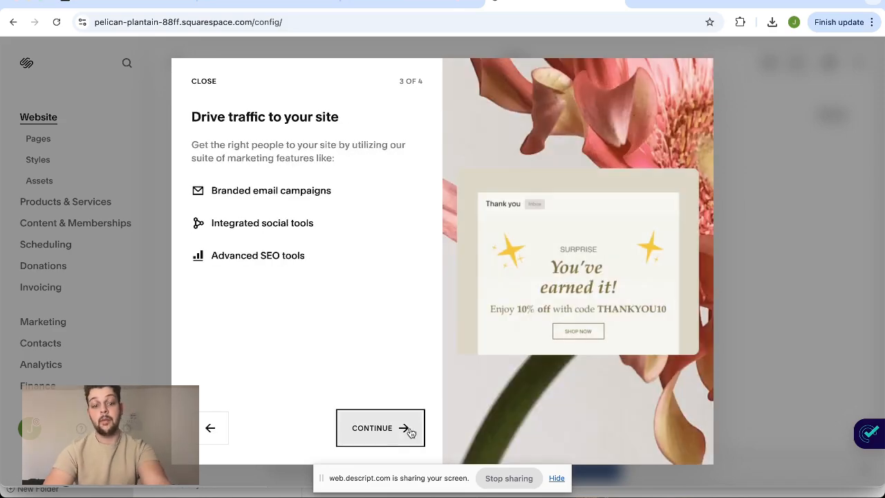
{"action": "left_click", "coordinate": [409, 430]}
{"action": "left_click", "coordinate": [411, 430]}
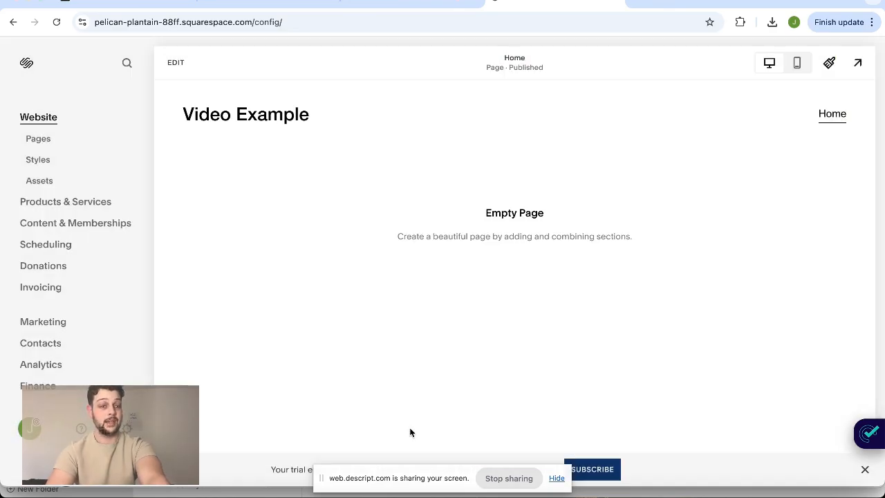
Start editing the Home page and add the "Introduce your brand" intro section with the full-width background photo
{"action": "left_click", "coordinate": [176, 62]}
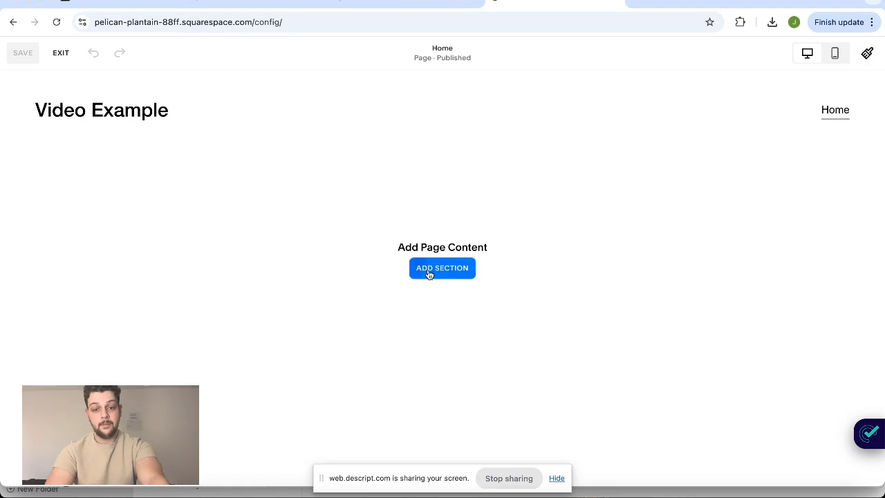
{"action": "left_click", "coordinate": [429, 275]}
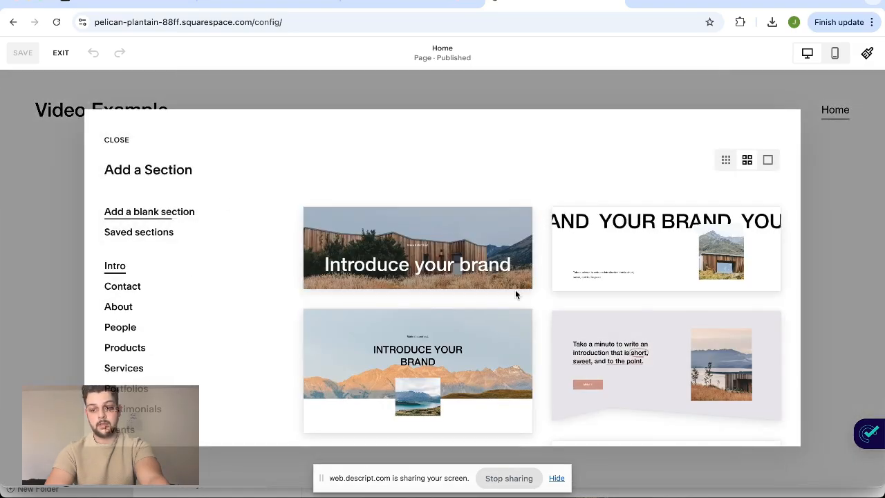
{"action": "scroll", "coordinate": [516, 294], "scroll_direction": "down", "scroll_amount": 5}
{"action": "scroll", "coordinate": [516, 294], "scroll_direction": "up", "scroll_amount": 5}
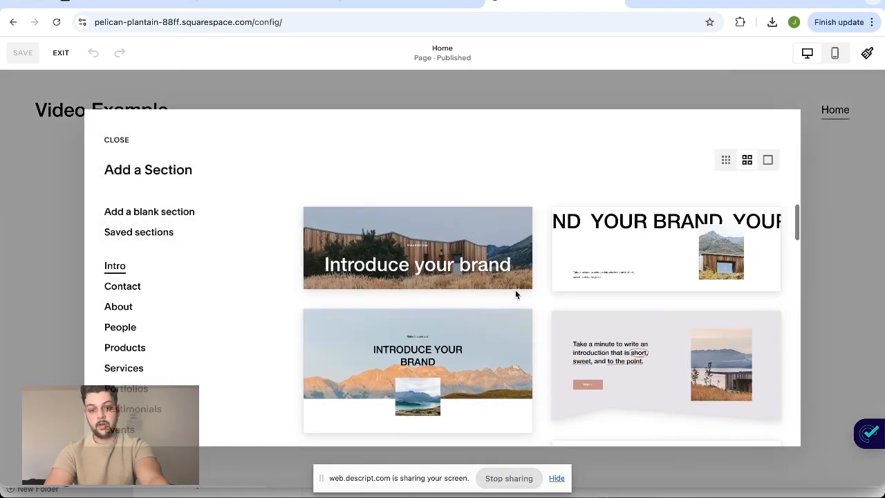
{"action": "left_click", "coordinate": [515, 285]}
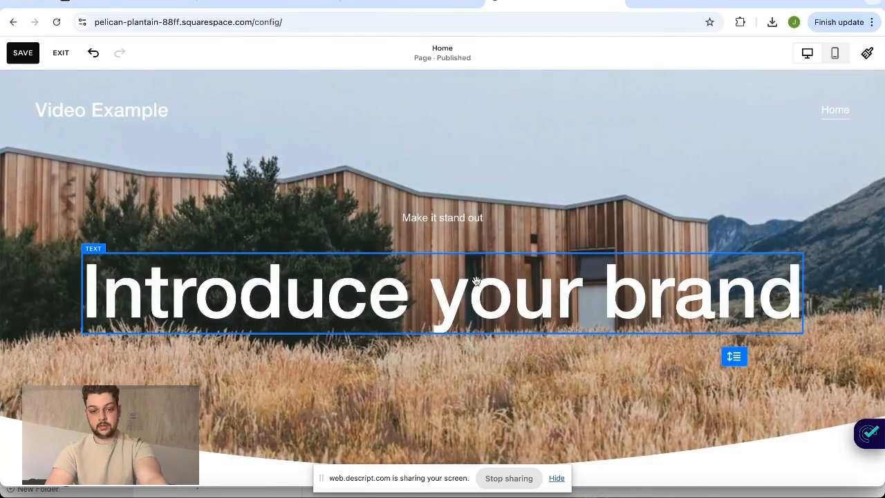
Replace the "Introduce your brand" heading with "Chivers Crafted"
{"action": "double_click", "coordinate": [502, 303]}
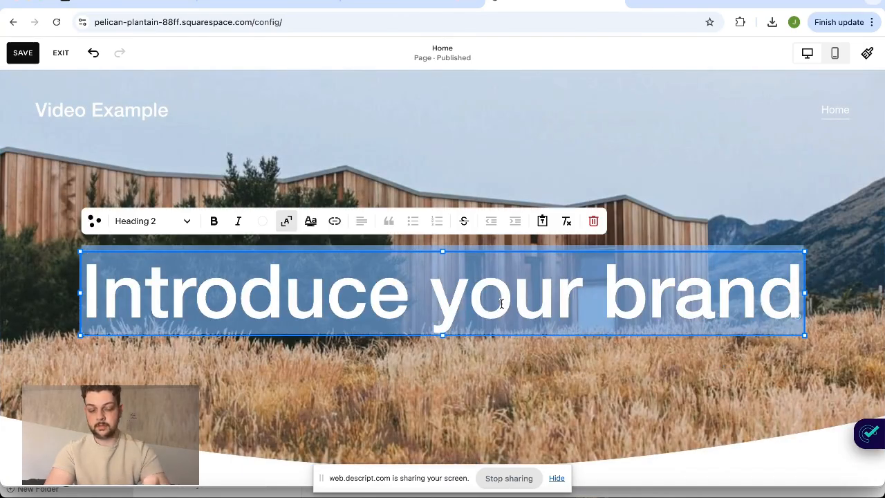
{"action": "type", "text": "C"}
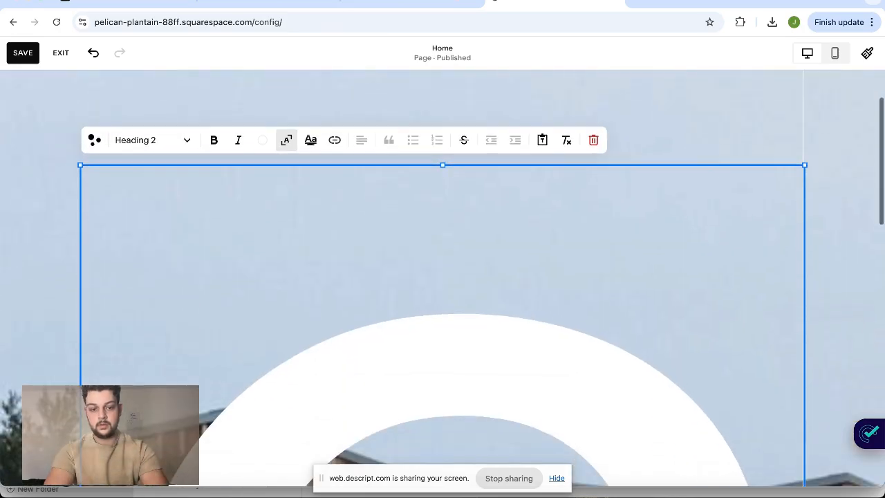
{"action": "type", "text": "hivers Cra"}
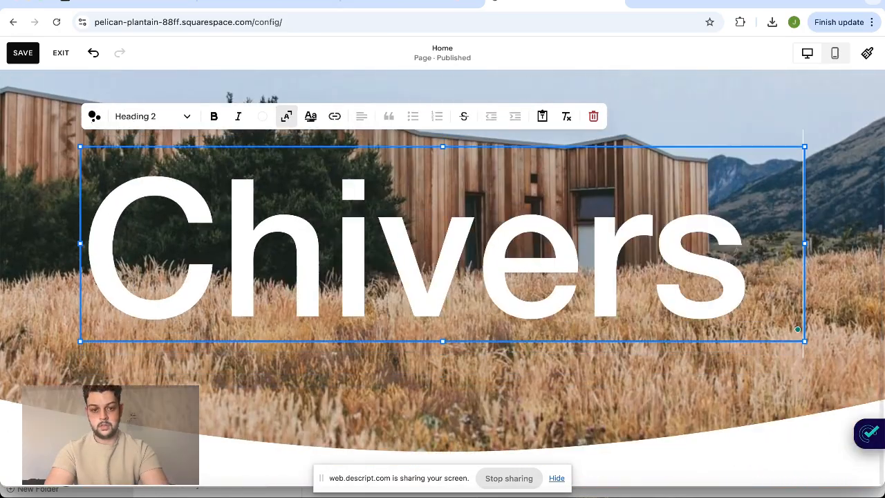
{"action": "type", "text": "fted"}
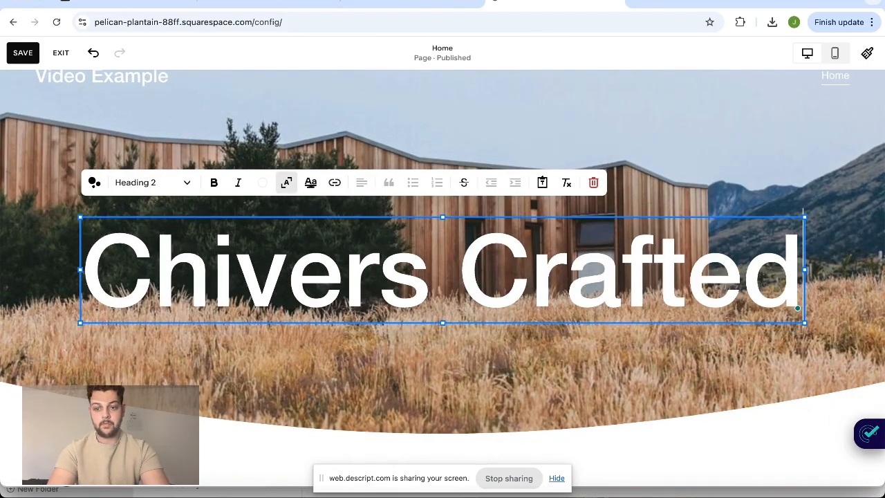
{"action": "left_click", "coordinate": [697, 361]}
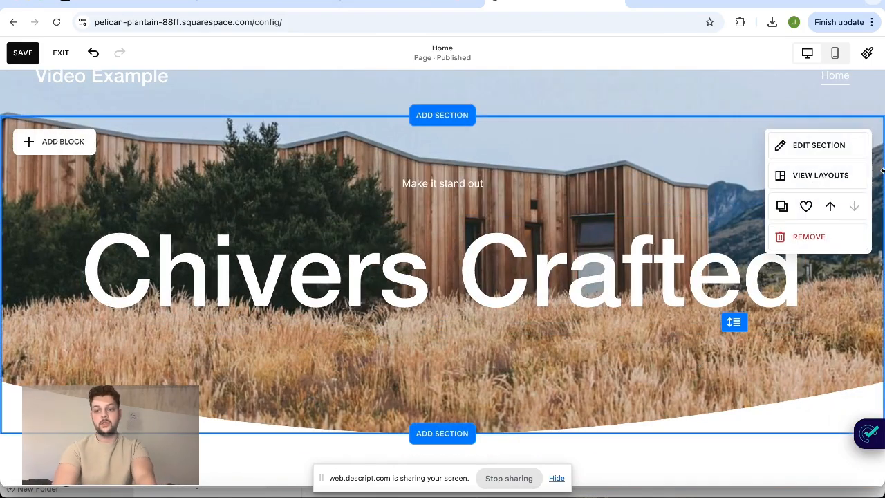
Turn off the curved divider in the intro section's design settings
{"action": "left_click", "coordinate": [812, 148]}
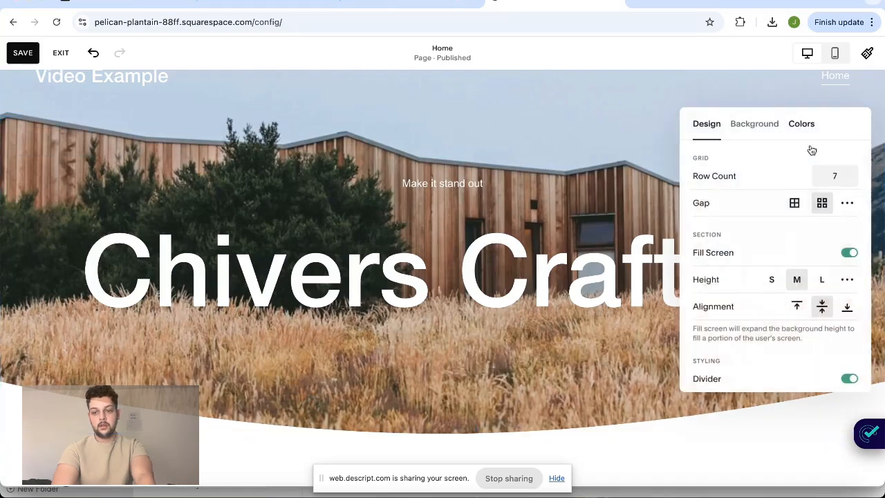
{"action": "scroll", "coordinate": [759, 317], "scroll_direction": "down", "scroll_amount": 3}
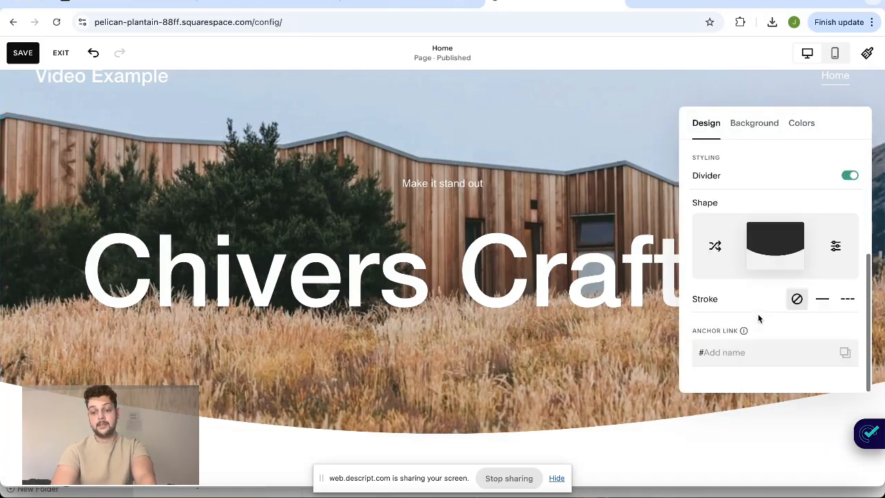
{"action": "scroll", "coordinate": [759, 314], "scroll_direction": "up", "scroll_amount": 2}
{"action": "scroll", "coordinate": [758, 314], "scroll_direction": "down", "scroll_amount": 2}
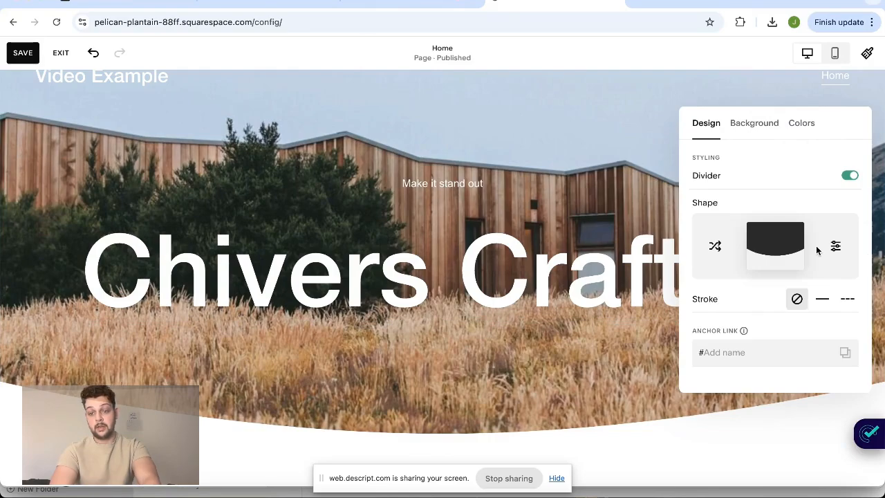
{"action": "scroll", "coordinate": [817, 250], "scroll_direction": "up", "scroll_amount": 1}
{"action": "left_click", "coordinate": [849, 242]}
{"action": "left_click", "coordinate": [491, 367]}
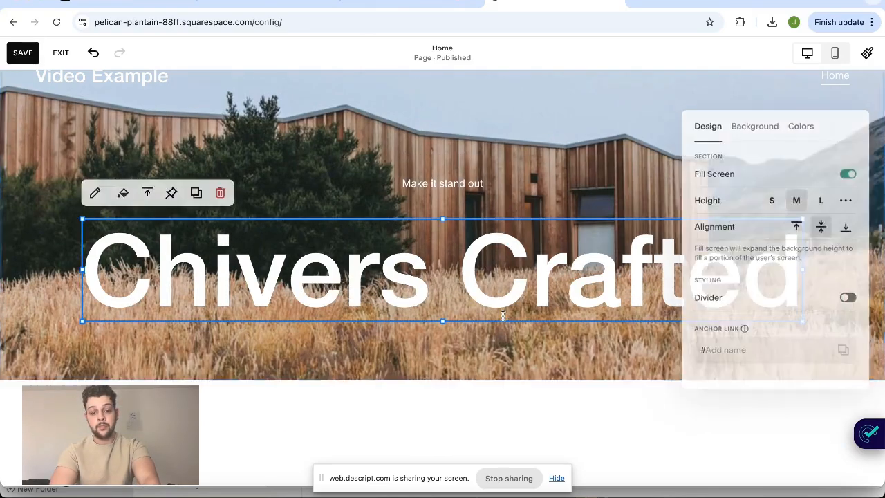
{"action": "scroll", "coordinate": [480, 232], "scroll_direction": "up", "scroll_amount": 1}
{"action": "left_click", "coordinate": [484, 220]}
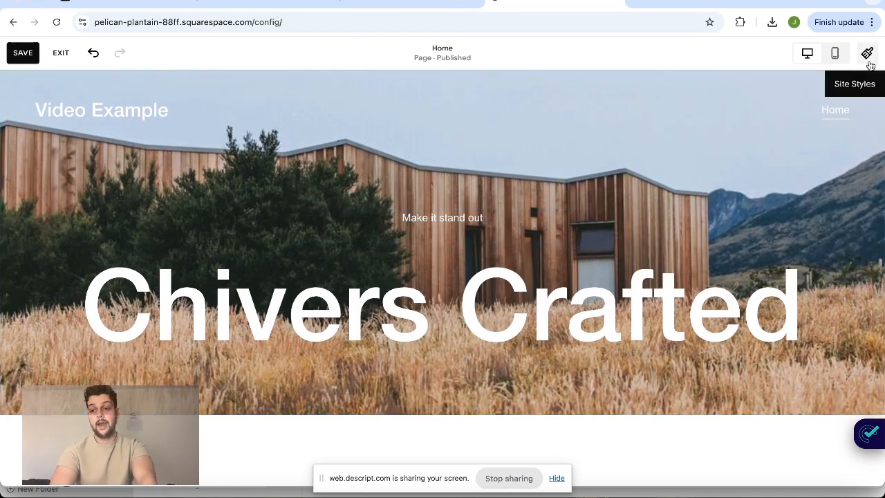
Try several recommended font packs in Site Styles and apply the one with the wide, heavy all-caps heading
{"action": "left_click", "coordinate": [867, 53]}
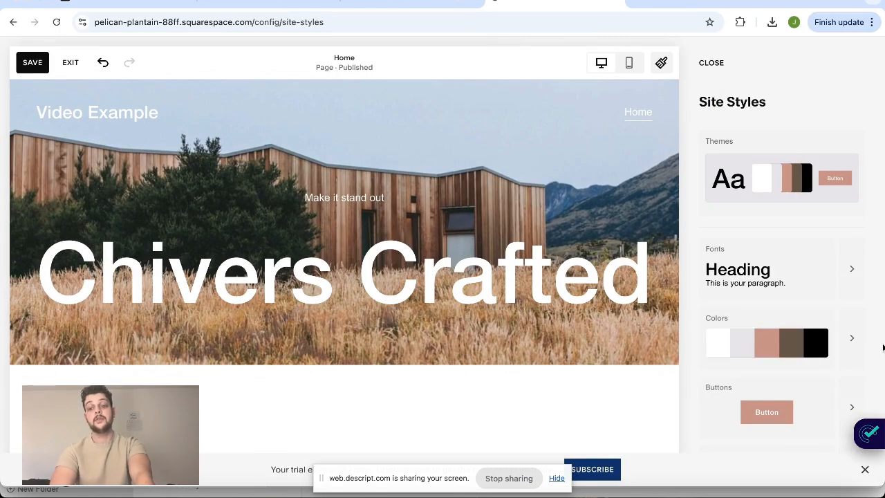
{"action": "left_click", "coordinate": [784, 293]}
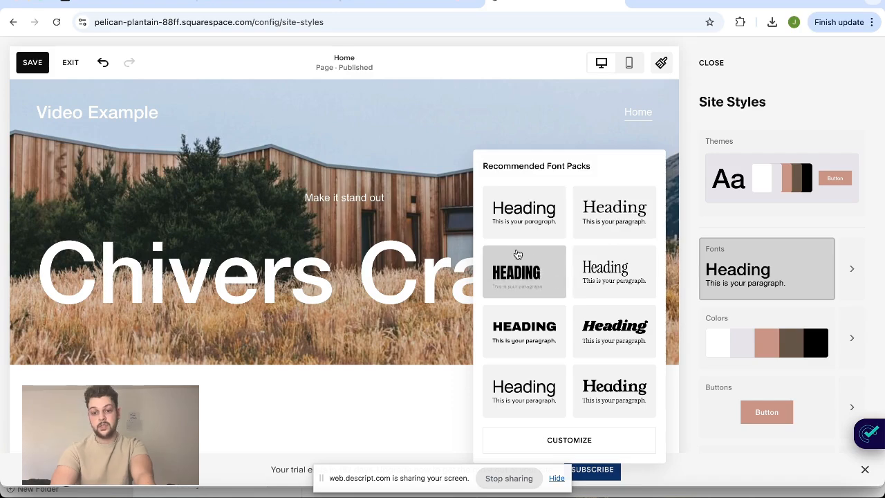
{"action": "left_click", "coordinate": [529, 284]}
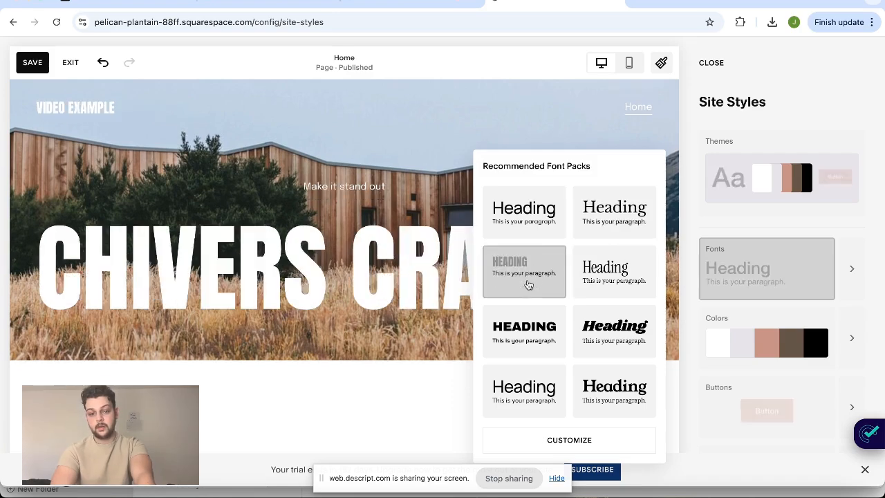
{"action": "left_click", "coordinate": [615, 331]}
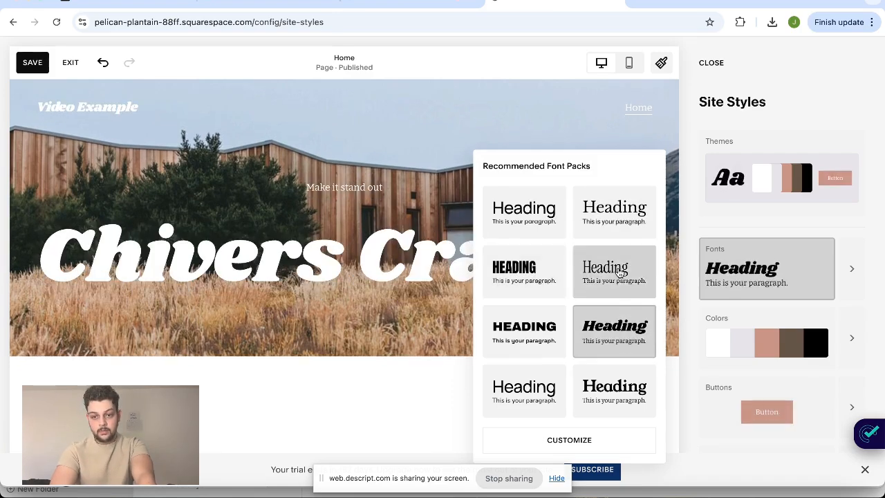
{"action": "left_click", "coordinate": [621, 273]}
{"action": "left_click", "coordinate": [605, 220]}
{"action": "left_click", "coordinate": [530, 296]}
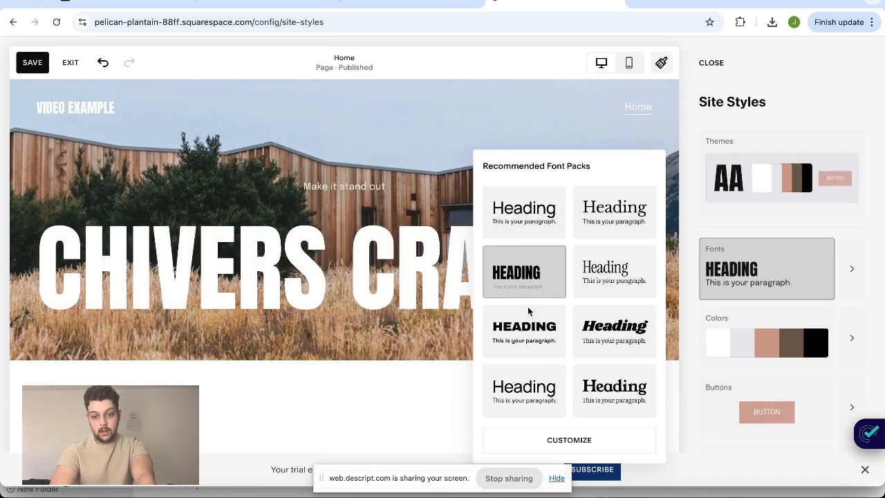
{"action": "left_click", "coordinate": [532, 333]}
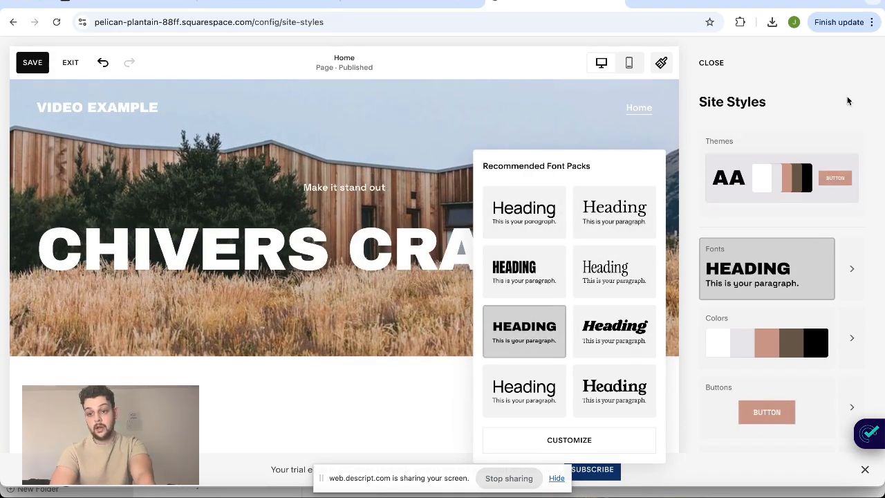
{"action": "left_click", "coordinate": [848, 102]}
Try several recommended color palettes and apply the one with cream, slate blue and navy tones
{"action": "left_click", "coordinate": [773, 336]}
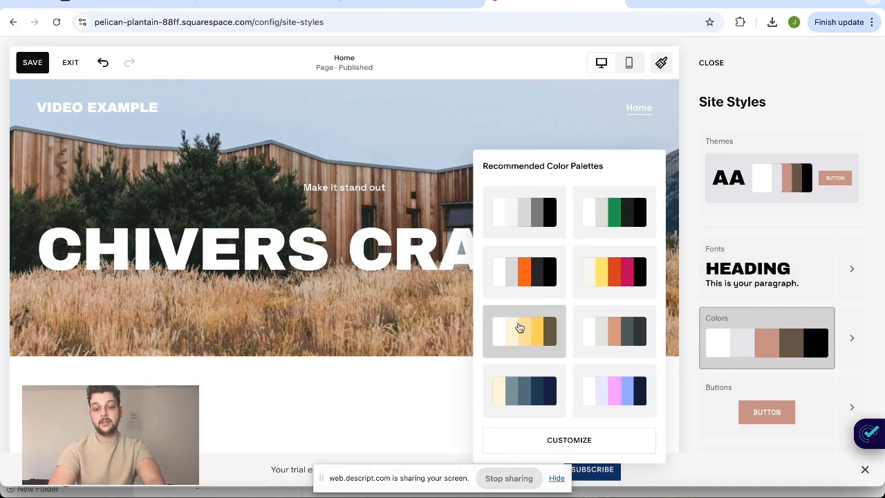
{"action": "left_click", "coordinate": [532, 383]}
{"action": "left_click", "coordinate": [616, 270]}
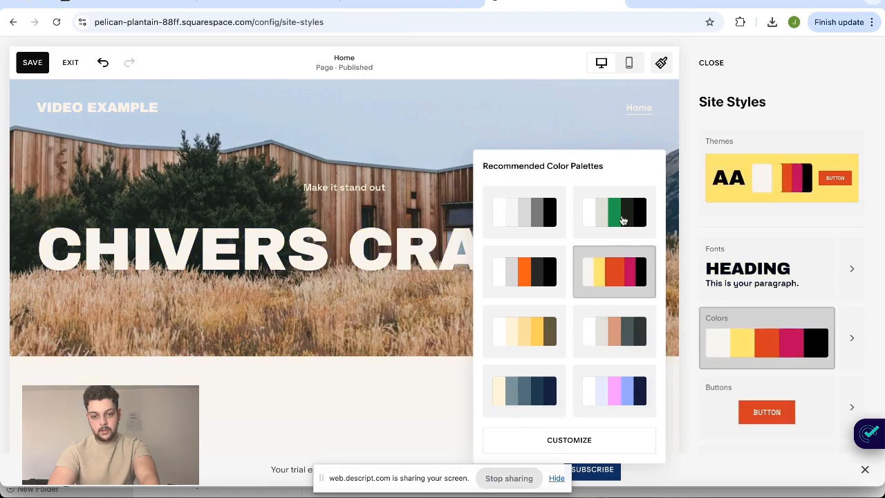
{"action": "left_click", "coordinate": [626, 209]}
{"action": "left_click", "coordinate": [530, 217]}
{"action": "left_click", "coordinate": [530, 285]}
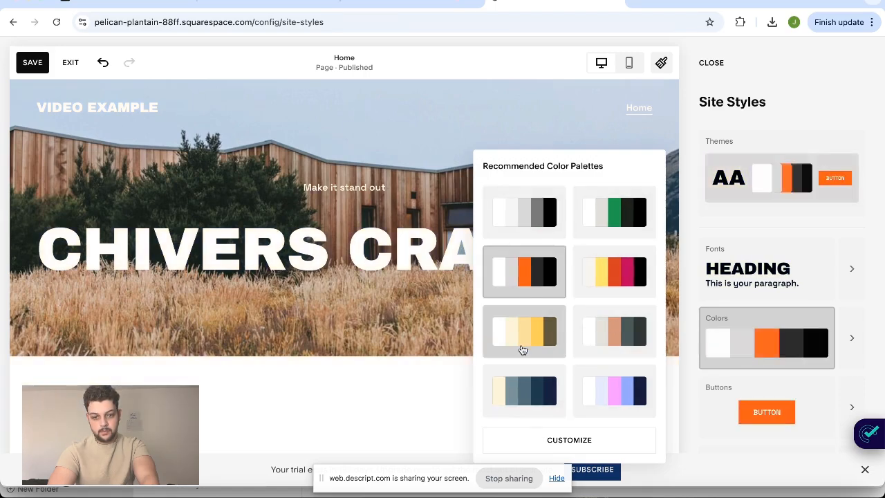
{"action": "left_click", "coordinate": [524, 342]}
{"action": "left_click", "coordinate": [524, 391]}
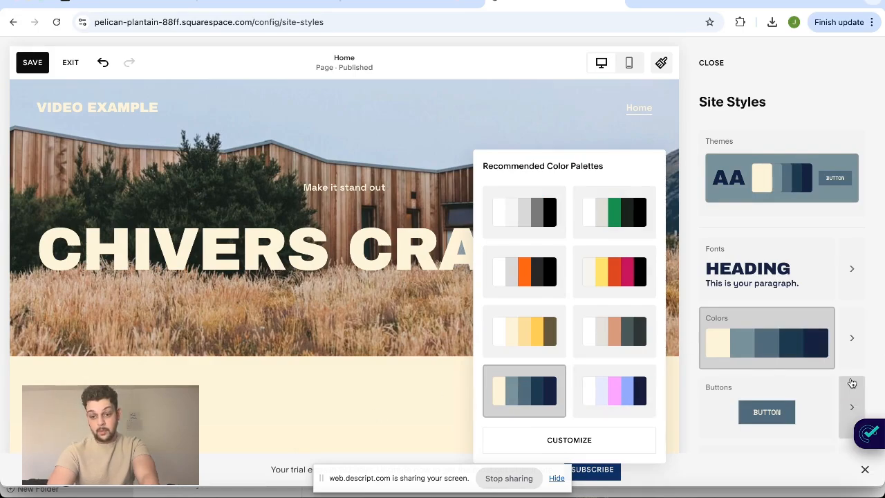
Look over the site-wide button styles, leaving them as they are, and return to the page editor
{"action": "scroll", "coordinate": [853, 381], "scroll_direction": "down", "scroll_amount": 2}
{"action": "left_click", "coordinate": [853, 321]}
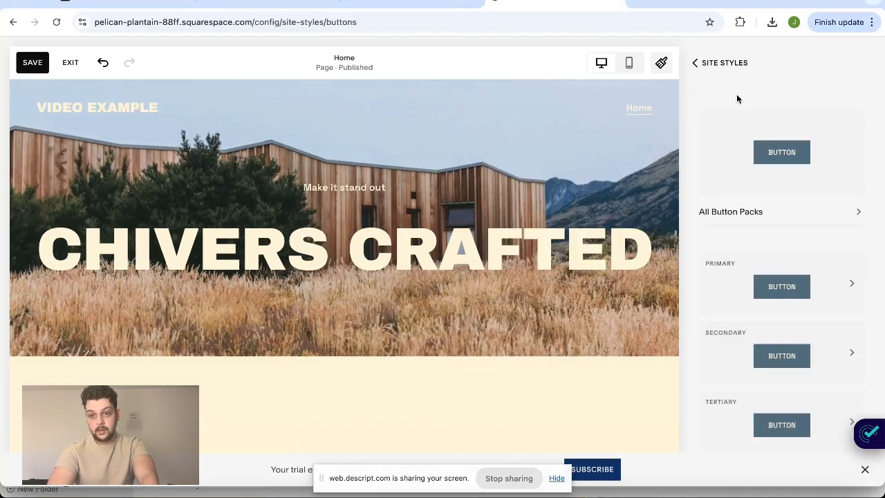
{"action": "left_click", "coordinate": [719, 63]}
{"action": "left_click", "coordinate": [713, 63]}
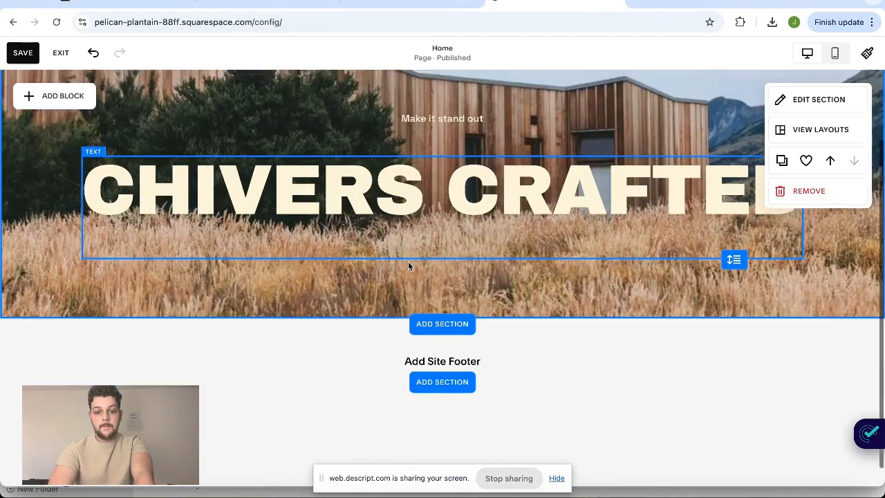
Open the free stock images as replacements for the intro section's background image
{"action": "scroll", "coordinate": [630, 225], "scroll_direction": "up", "scroll_amount": 2}
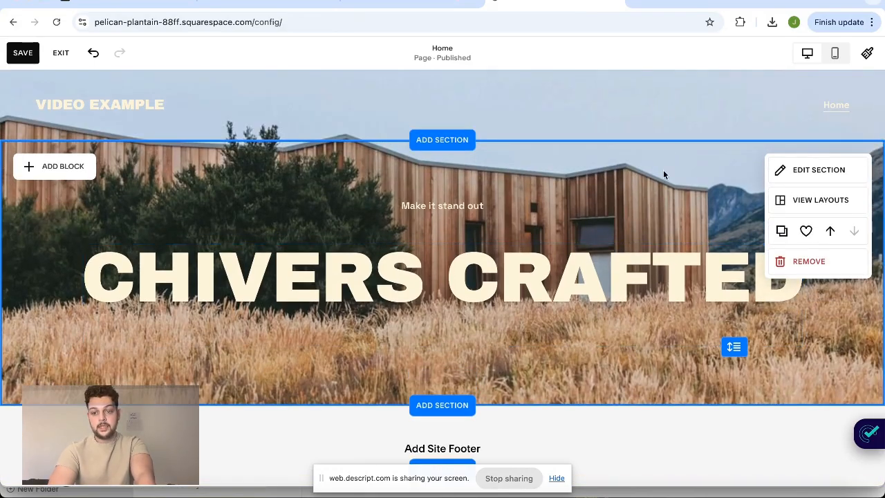
{"action": "left_click", "coordinate": [784, 171]}
{"action": "left_click", "coordinate": [753, 149]}
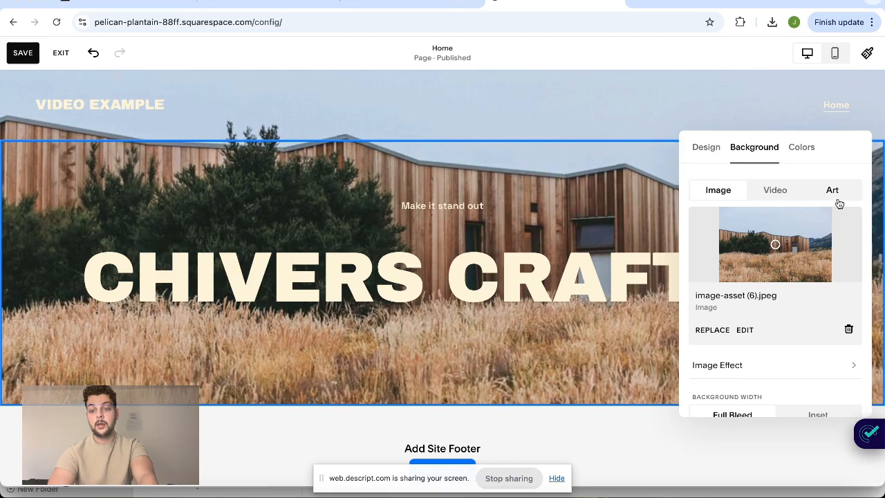
{"action": "left_click", "coordinate": [712, 331]}
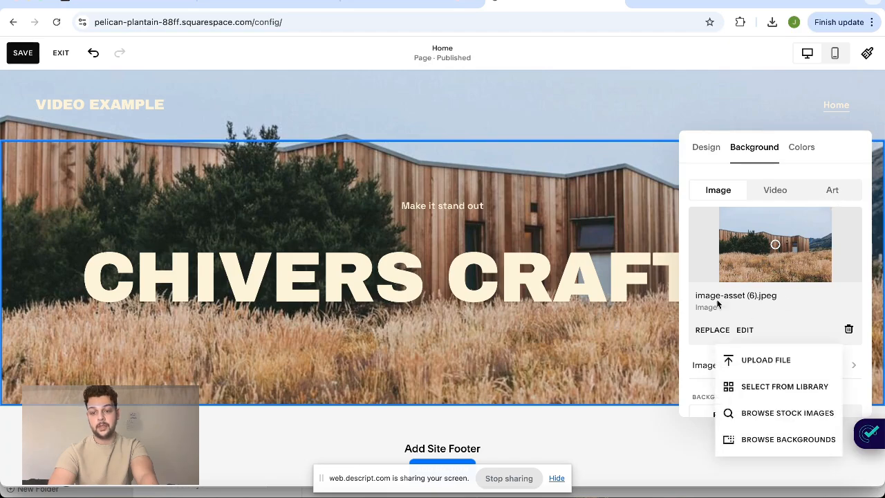
{"action": "left_click", "coordinate": [765, 412]}
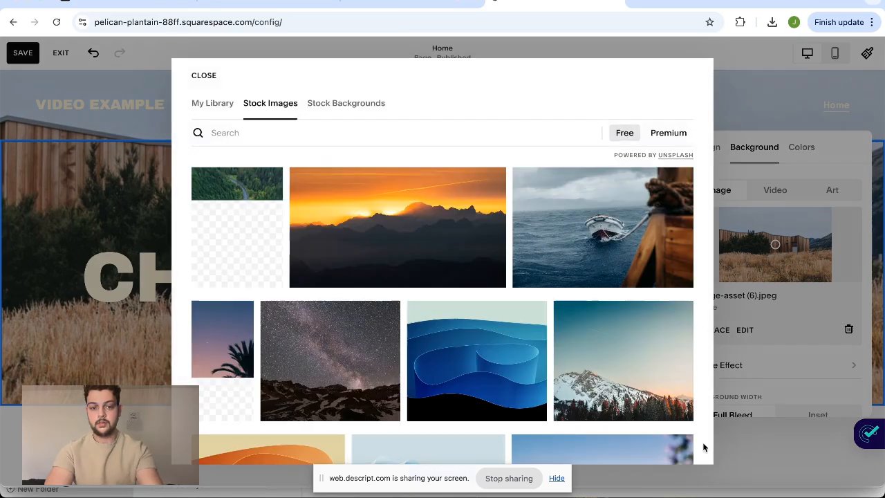
Search the stock images for a website-related term and set the photo of a monitor showing web page designs as the background
{"action": "scroll", "coordinate": [358, 352], "scroll_direction": "down", "scroll_amount": 2}
{"action": "scroll", "coordinate": [357, 352], "scroll_direction": "up", "scroll_amount": 2}
{"action": "left_click", "coordinate": [256, 135]}
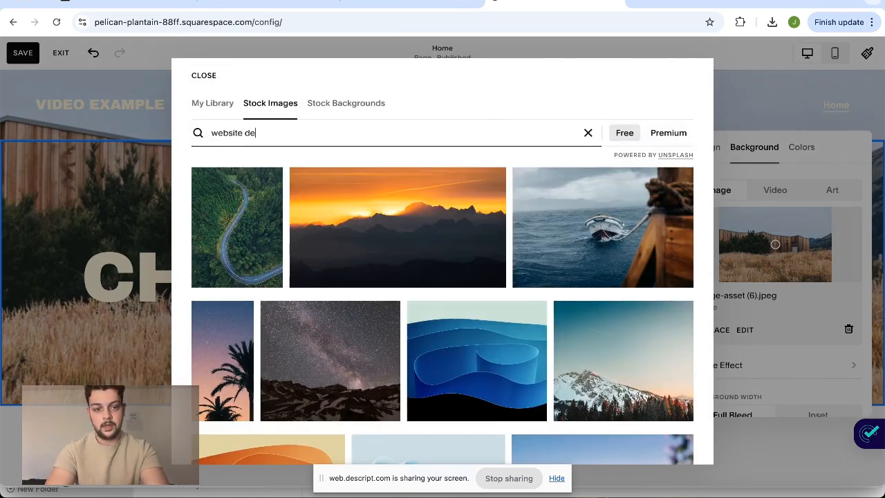
{"action": "key", "text": "Return"}
{"action": "left_click", "coordinate": [457, 266]}
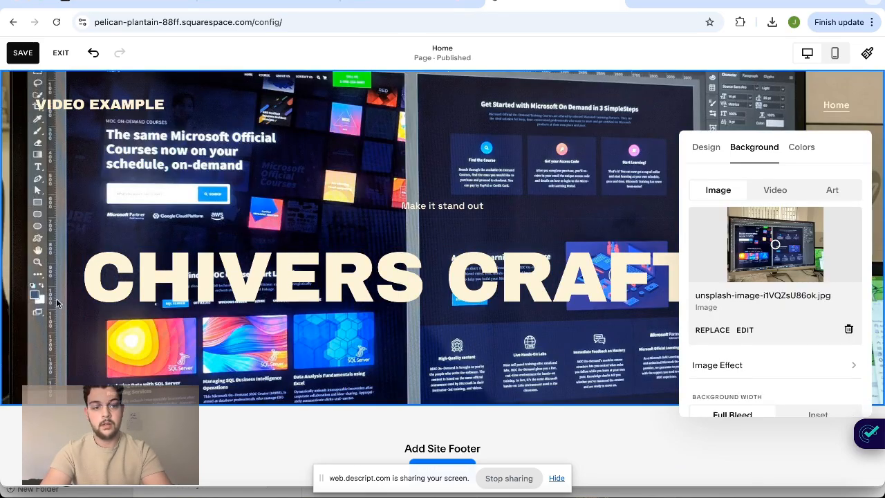
{"action": "scroll", "coordinate": [733, 353], "scroll_direction": "down", "scroll_amount": 1}
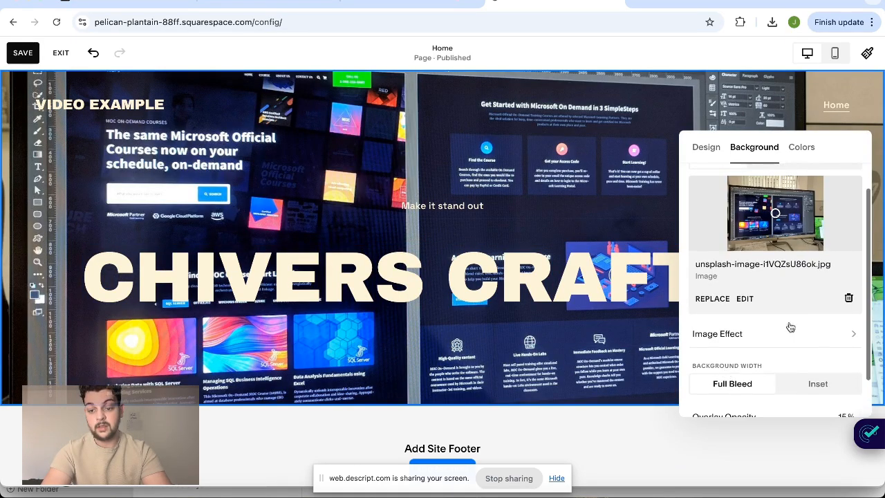
Look over the image effects available for the intro section's background and return to the page without changing the effect
{"action": "left_click", "coordinate": [799, 331]}
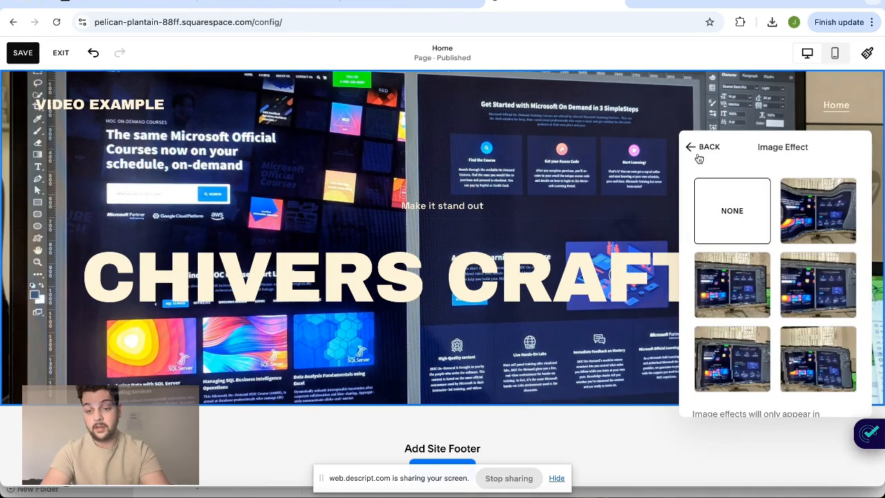
{"action": "left_click", "coordinate": [704, 146]}
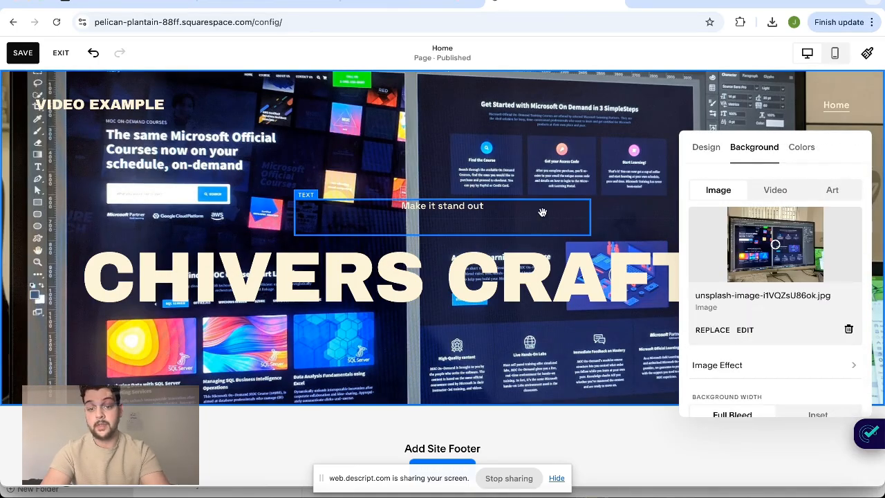
{"action": "left_click", "coordinate": [492, 313]}
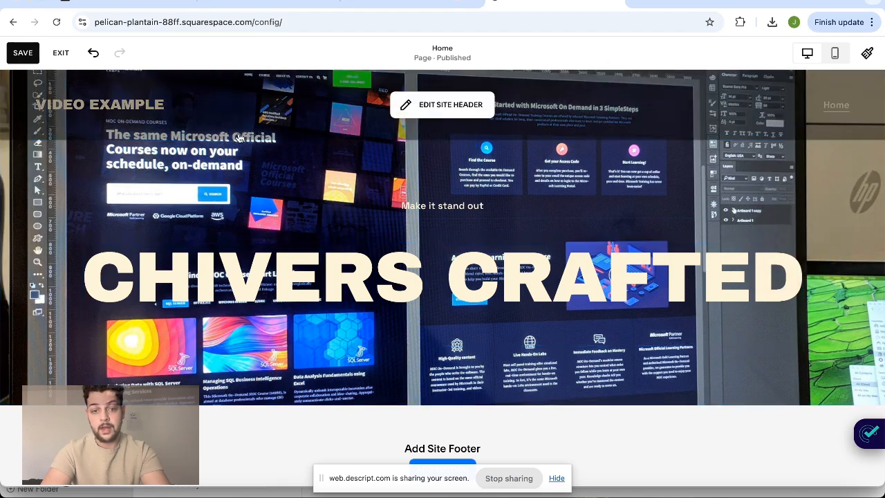
Remove the background image from the intro section and return to the page layout
{"action": "left_click", "coordinate": [804, 167]}
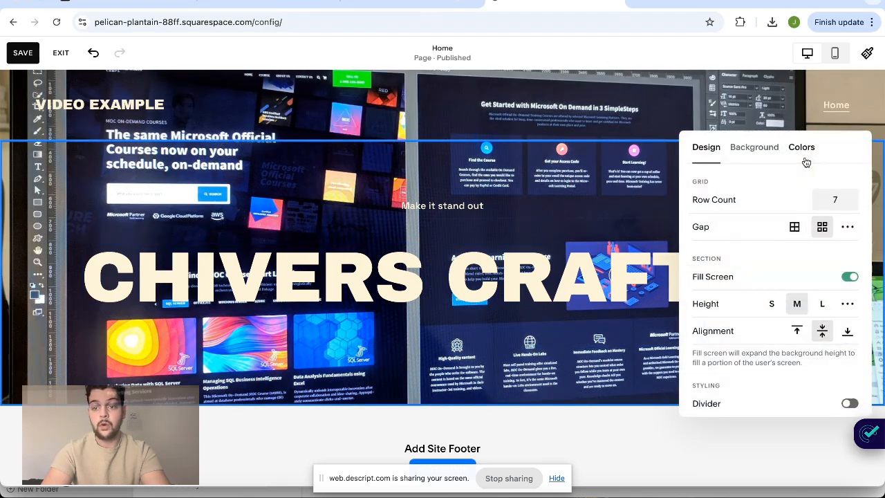
{"action": "left_click", "coordinate": [755, 148]}
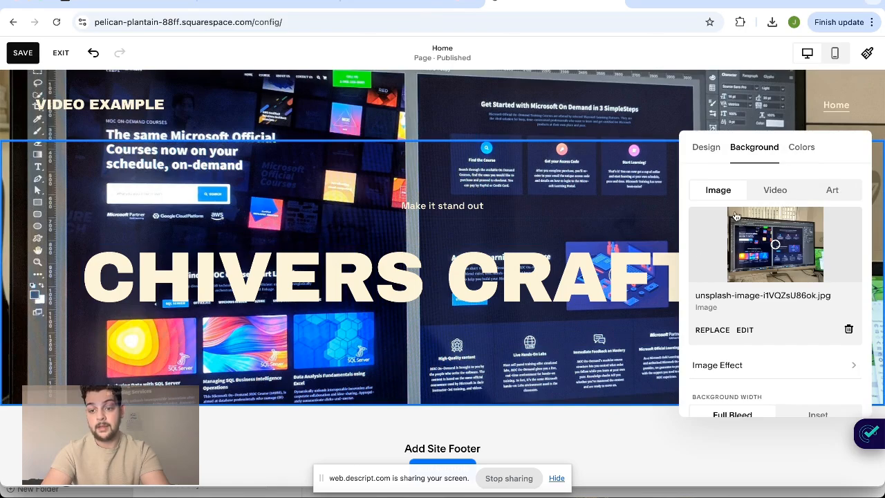
{"action": "scroll", "coordinate": [747, 336], "scroll_direction": "down", "scroll_amount": 2}
{"action": "scroll", "coordinate": [767, 407], "scroll_direction": "up", "scroll_amount": 2}
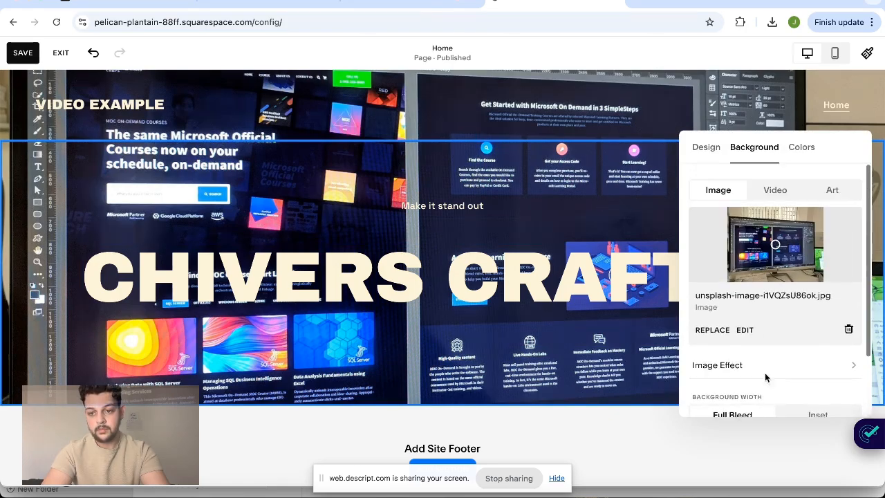
{"action": "left_click", "coordinate": [848, 331]}
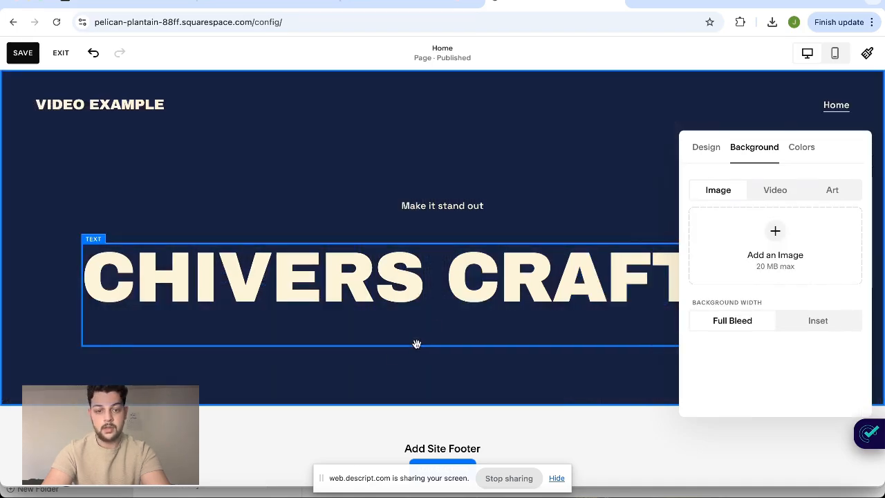
{"action": "left_click", "coordinate": [388, 355]}
Extend the intro section slightly downward so there is more empty space beneath the heading
{"action": "left_click_drag", "start_coordinate": [734, 346], "coordinate": [754, 373]}
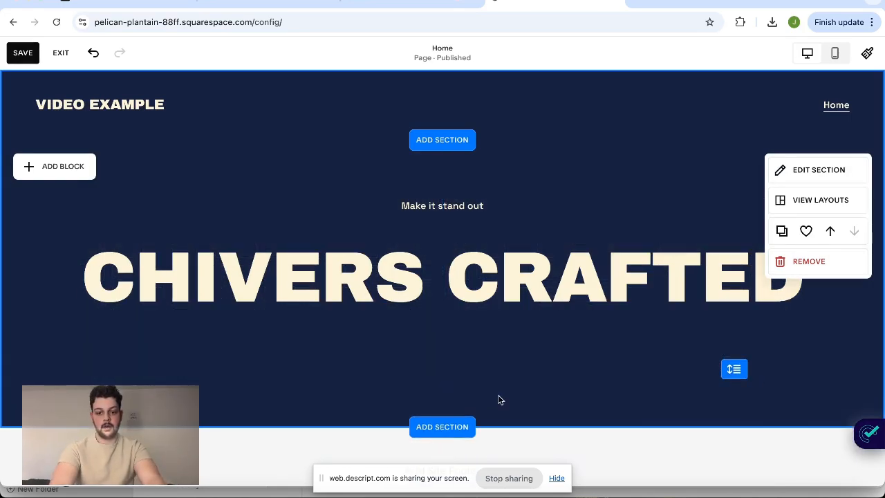
{"action": "scroll", "coordinate": [500, 400], "scroll_direction": "down", "scroll_amount": 2}
{"action": "scroll", "coordinate": [500, 400], "scroll_direction": "up", "scroll_amount": 2}
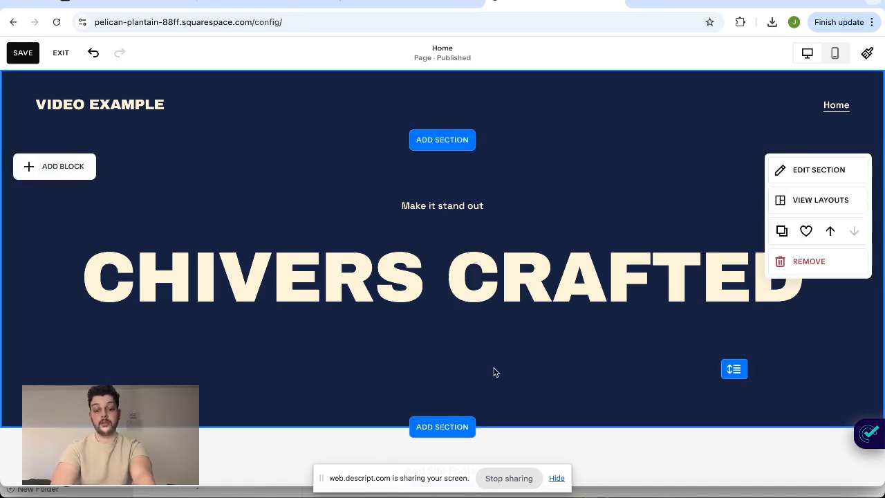
Add an Intro template section below the first one, with a slate-blue background, large heading, button and side photo
{"action": "scroll", "coordinate": [494, 369], "scroll_direction": "down", "scroll_amount": 2}
{"action": "left_click", "coordinate": [443, 296]}
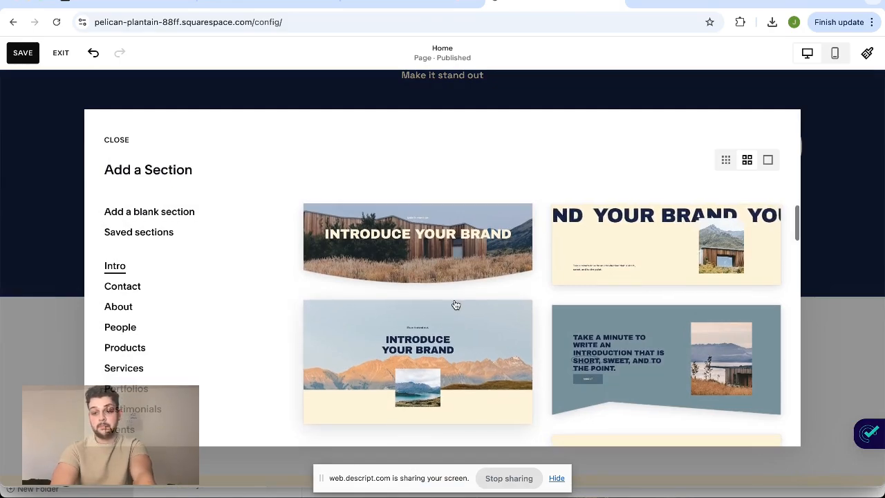
{"action": "scroll", "coordinate": [156, 291], "scroll_direction": "down", "scroll_amount": 5}
{"action": "scroll", "coordinate": [392, 355], "scroll_direction": "down", "scroll_amount": 10}
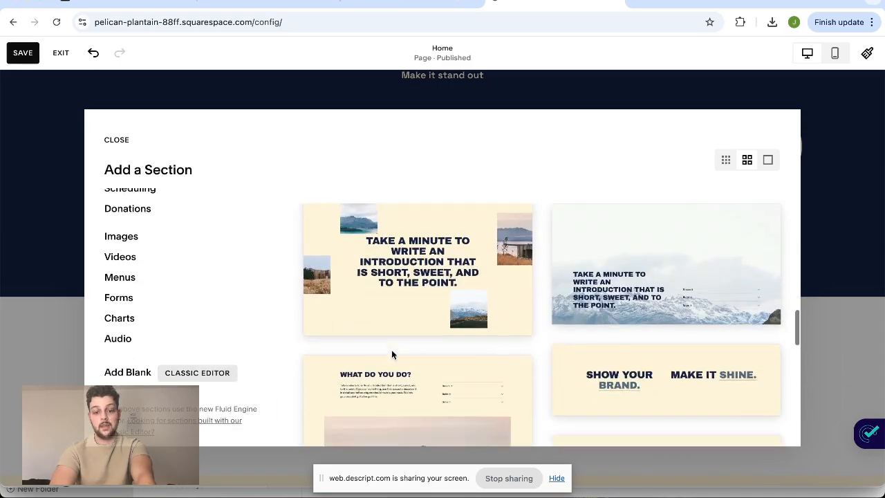
{"action": "scroll", "coordinate": [392, 355], "scroll_direction": "down", "scroll_amount": 2}
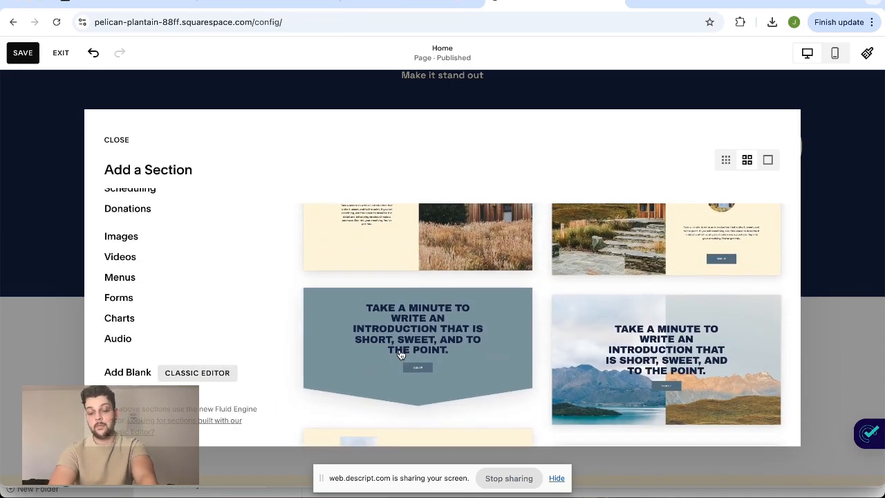
{"action": "scroll", "coordinate": [530, 318], "scroll_direction": "down", "scroll_amount": 5}
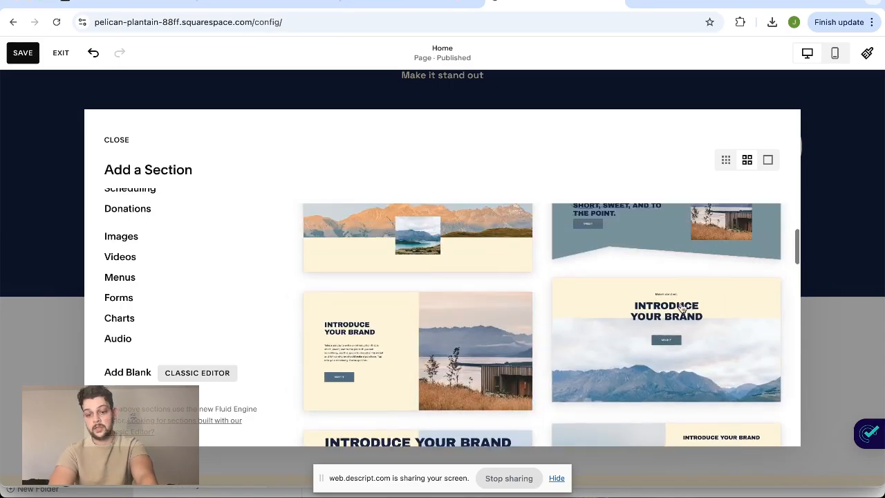
{"action": "left_click", "coordinate": [687, 354]}
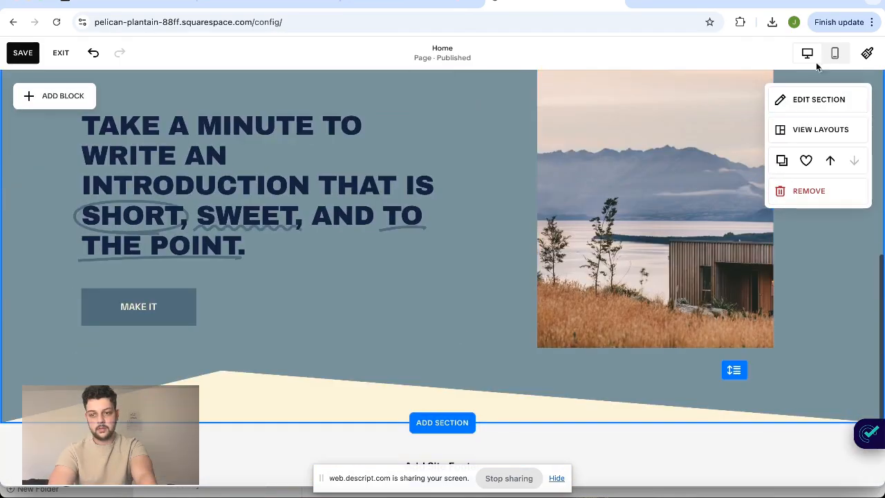
Turn off the divider of the new slate-blue section
{"action": "left_click", "coordinate": [828, 102]}
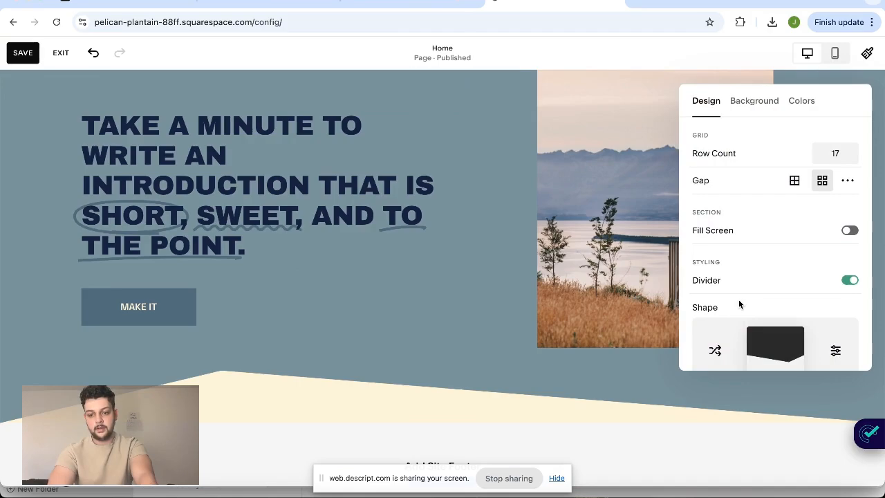
{"action": "scroll", "coordinate": [827, 269], "scroll_direction": "down", "scroll_amount": 1}
{"action": "left_click", "coordinate": [850, 266]}
{"action": "right_click", "coordinate": [455, 356]}
{"action": "left_click", "coordinate": [395, 331]}
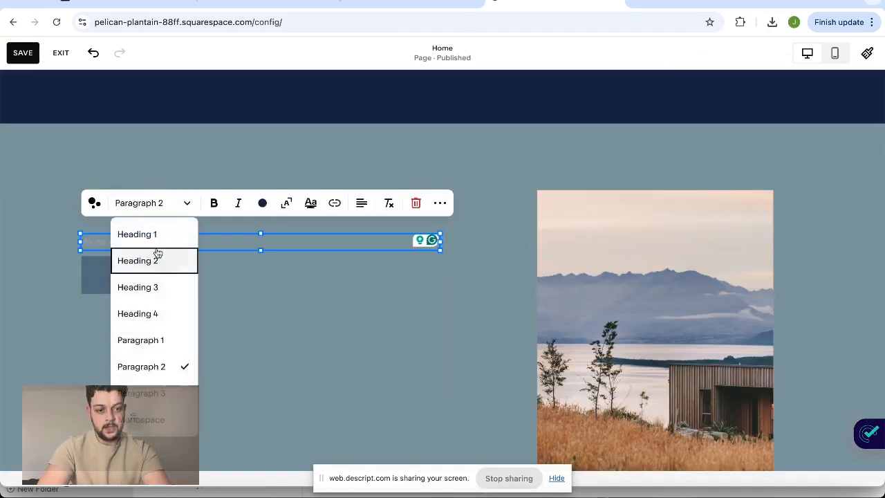
Replace the new section's placeholder heading with "WEBSITE DESIGN SERVICES"
{"action": "left_click", "coordinate": [158, 258]}
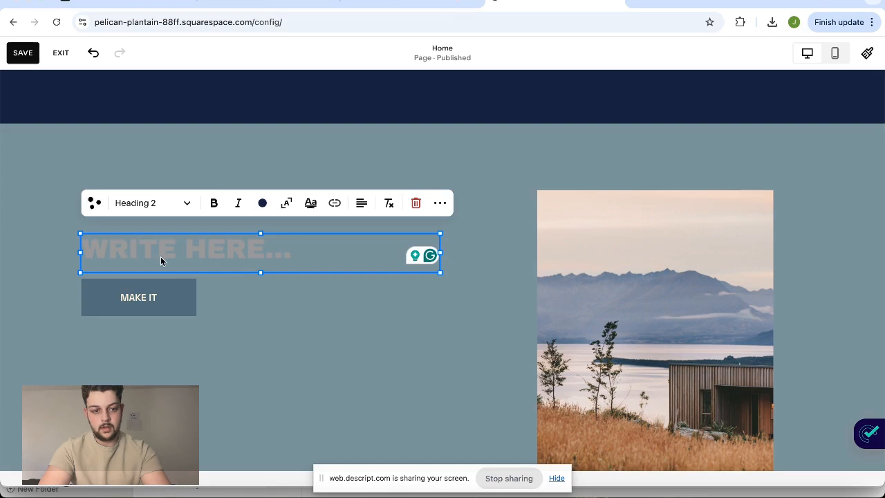
{"action": "type", "text": "WEBSITE DESIG"}
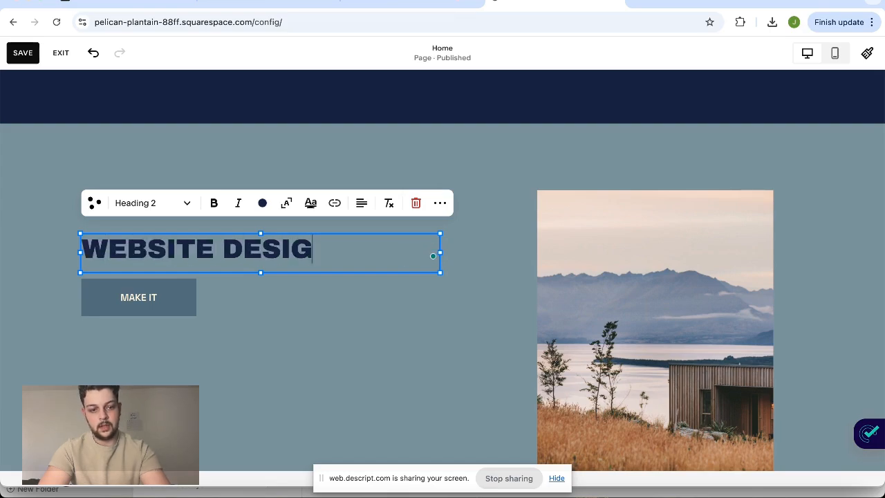
{"action": "type", "text": "N SERVICES"}
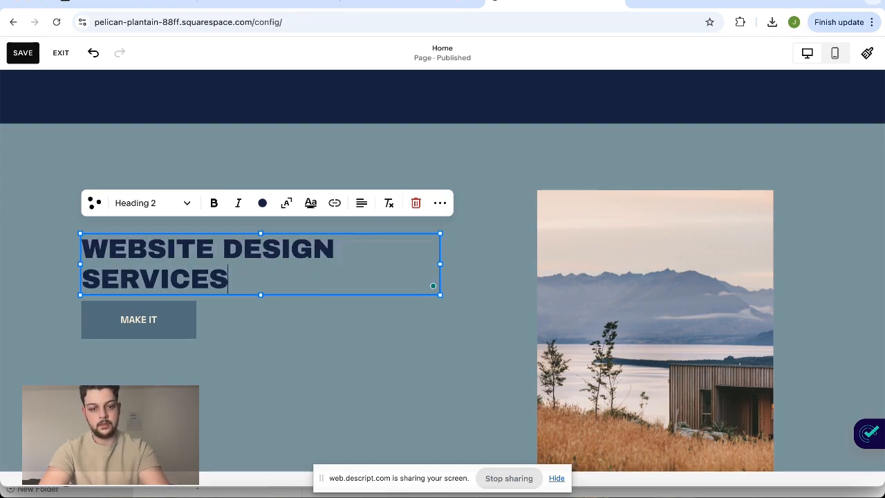
{"action": "key", "text": "BackSpace"}
{"action": "key", "text": "Return"}
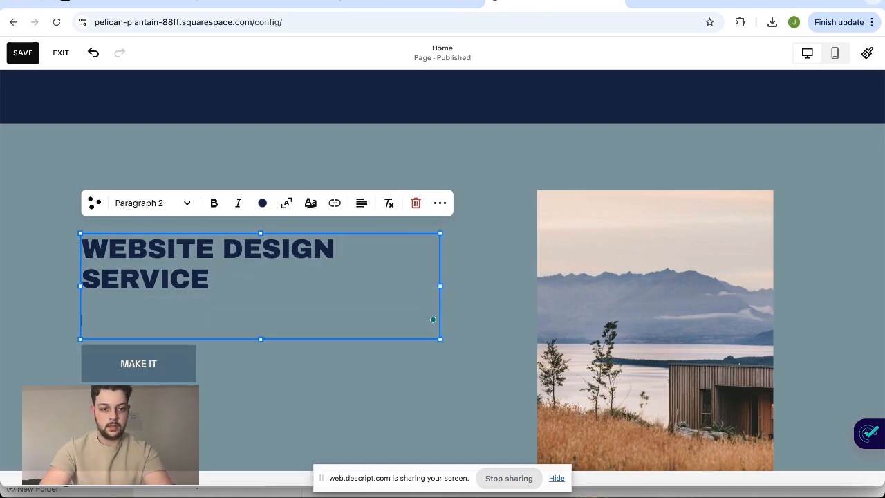
{"action": "key", "text": "BackSpace"}
{"action": "type", "text": "S"}
Add the filler paragraph "Jeadkjkhkas niasd najksddbkas bbkhjsadb hajs bhudas" under the website design services heading
{"action": "key", "text": "Return"}
{"action": "type", "text": "Jeadkjhkas niasd najksddbkas bbkhjsadb hajs bhudas"}
Replace the section's lake photo with the stock image of a road winding through a green forest
{"action": "double_click", "coordinate": [672, 357]}
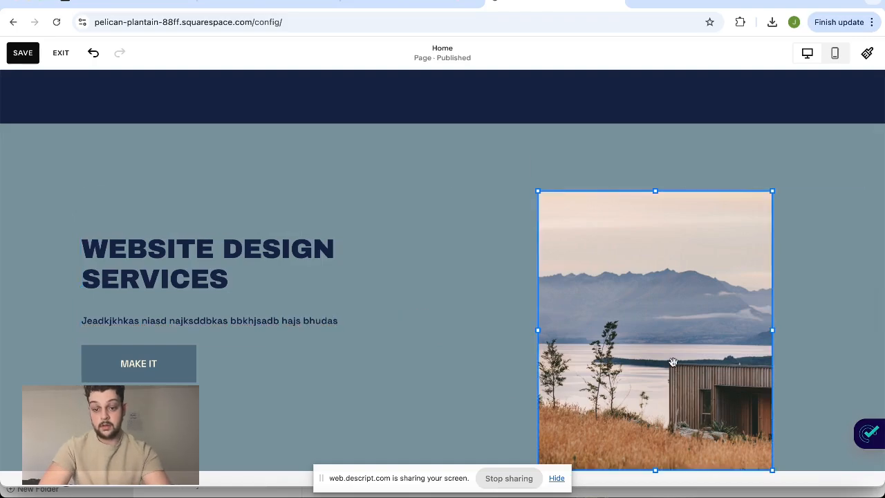
{"action": "left_click", "coordinate": [719, 350]}
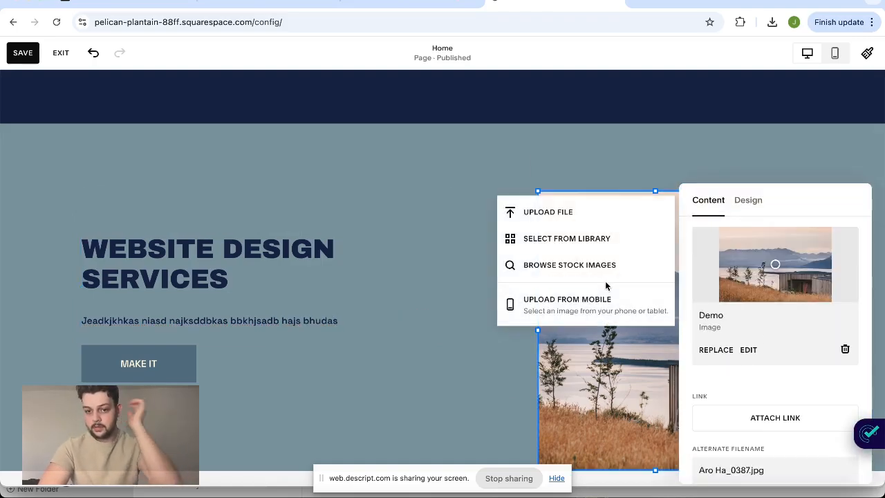
{"action": "left_click", "coordinate": [590, 256]}
{"action": "left_click", "coordinate": [360, 139]}
{"action": "left_click", "coordinate": [245, 231]}
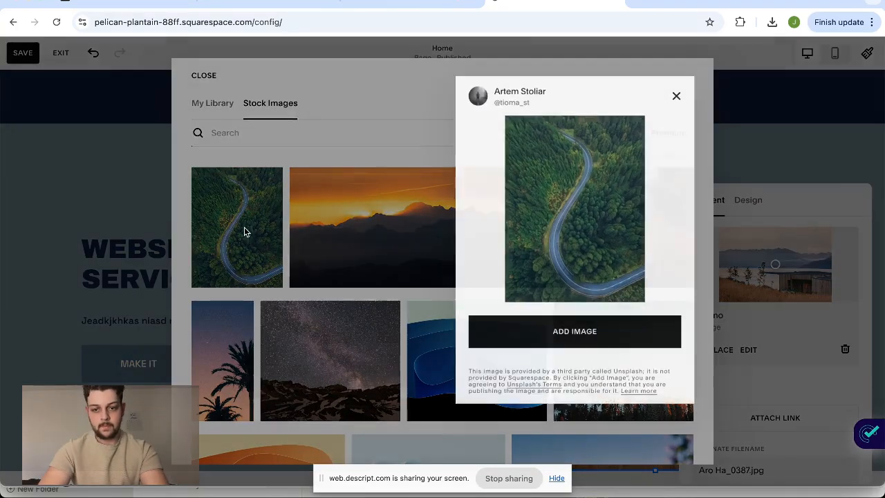
{"action": "left_click", "coordinate": [561, 334]}
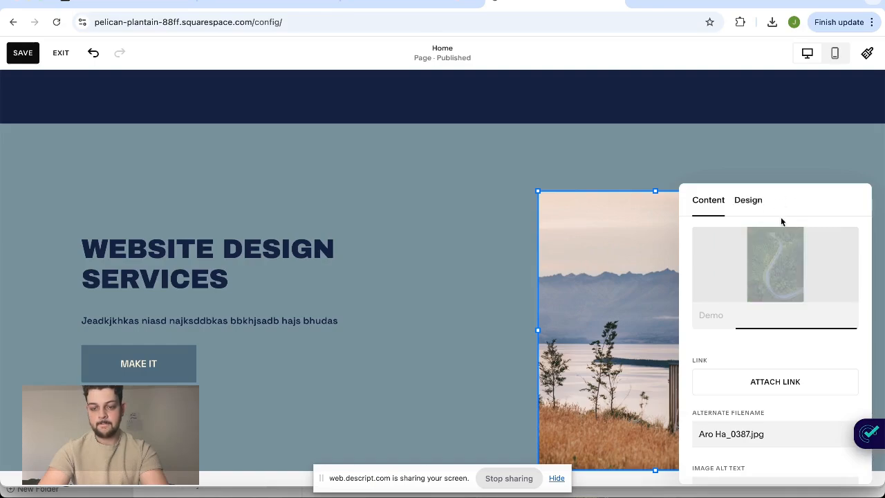
{"action": "left_click", "coordinate": [753, 200]}
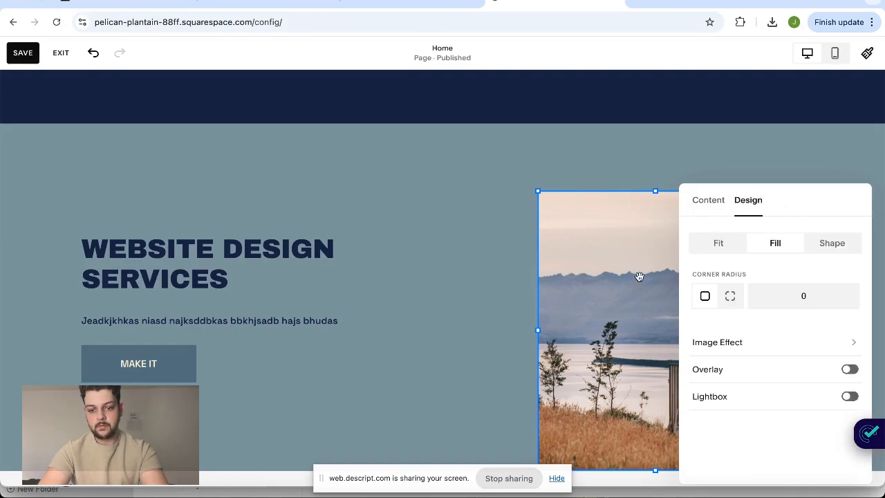
{"action": "left_click", "coordinate": [482, 348]}
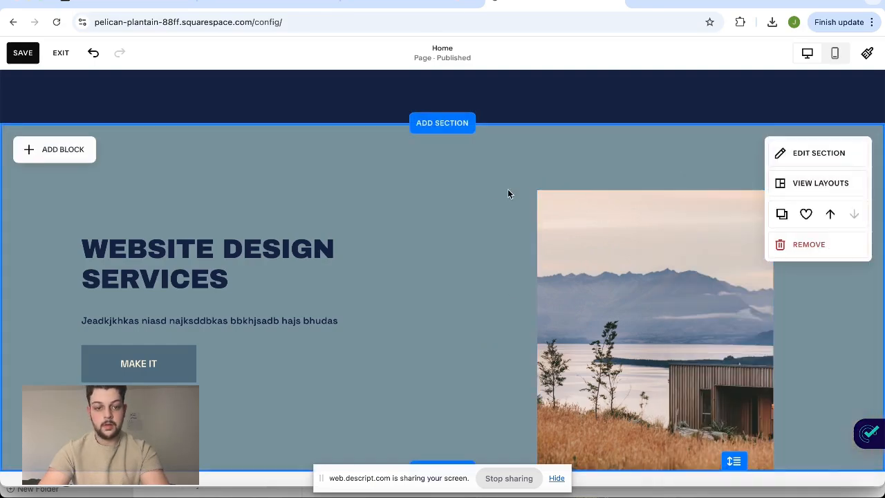
Apply the Bright 1 color theme to the website design services section
{"action": "left_click", "coordinate": [824, 163]}
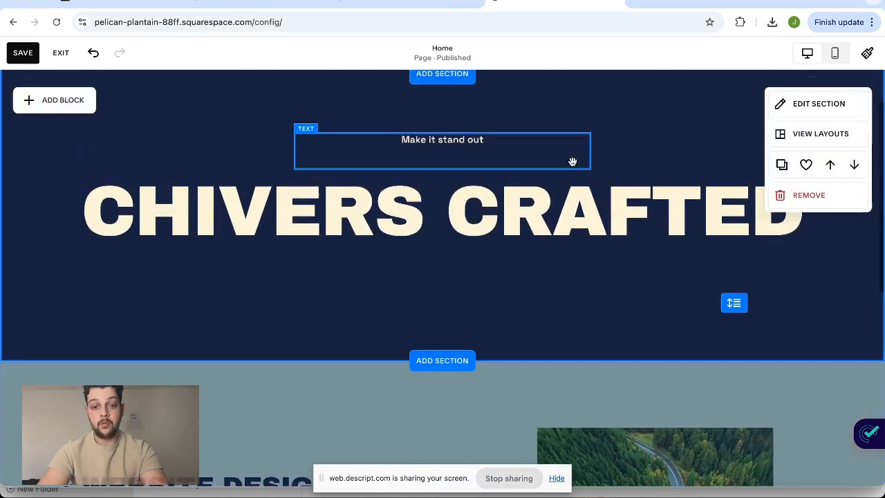
{"action": "scroll", "coordinate": [573, 163], "scroll_direction": "down", "scroll_amount": 3}
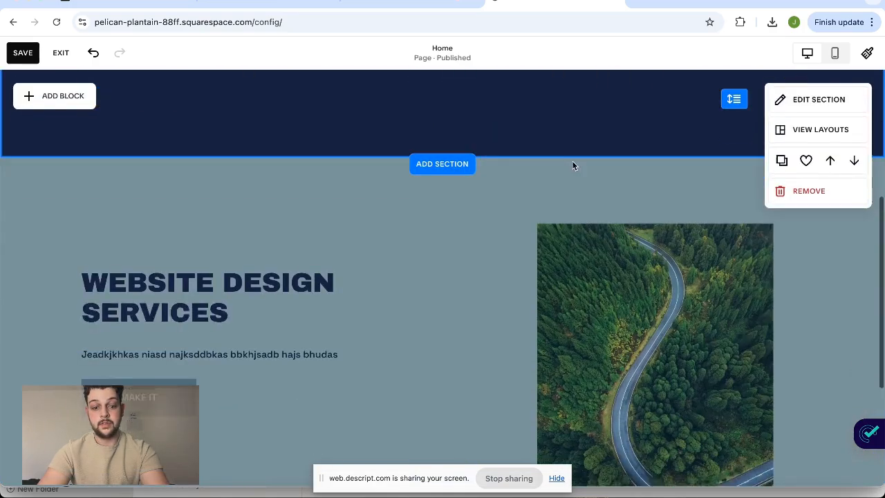
{"action": "scroll", "coordinate": [442, 256], "scroll_direction": "up", "scroll_amount": 5}
{"action": "scroll", "coordinate": [430, 286], "scroll_direction": "down", "scroll_amount": 3}
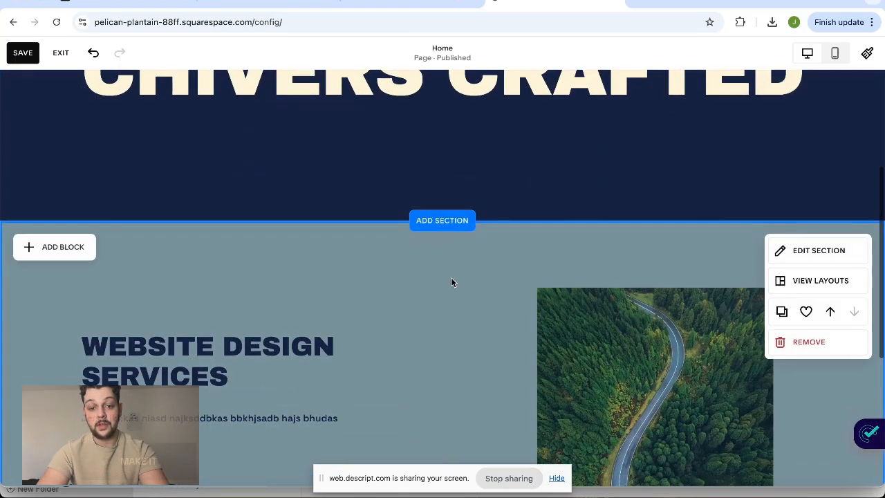
{"action": "left_click", "coordinate": [838, 251]}
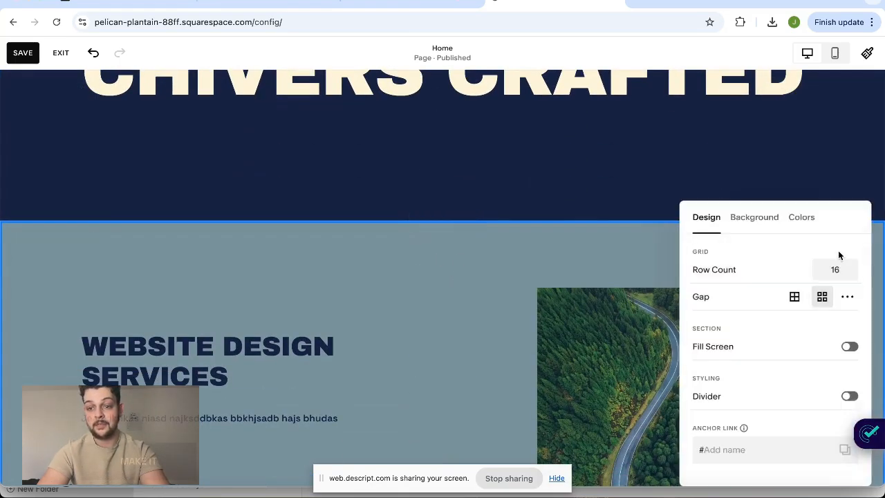
{"action": "left_click", "coordinate": [803, 217]}
{"action": "scroll", "coordinate": [756, 371], "scroll_direction": "down", "scroll_amount": 3}
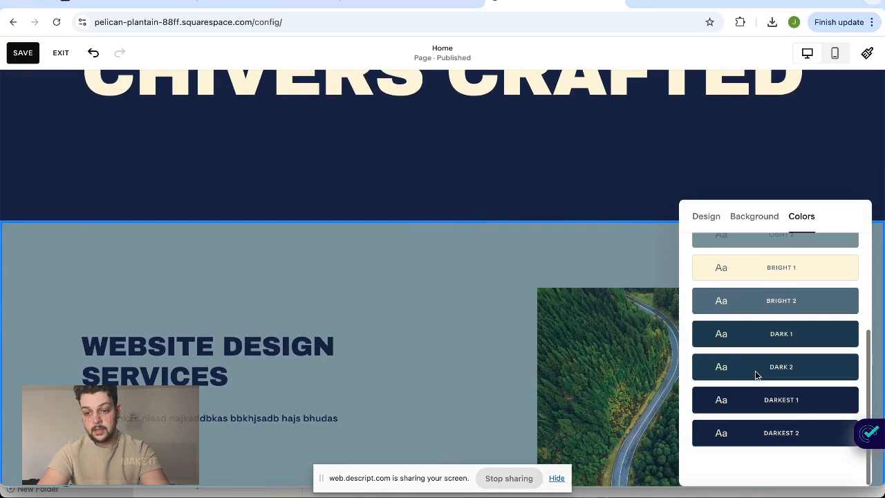
{"action": "scroll", "coordinate": [792, 336], "scroll_direction": "up", "scroll_amount": 1}
{"action": "left_click", "coordinate": [794, 310]}
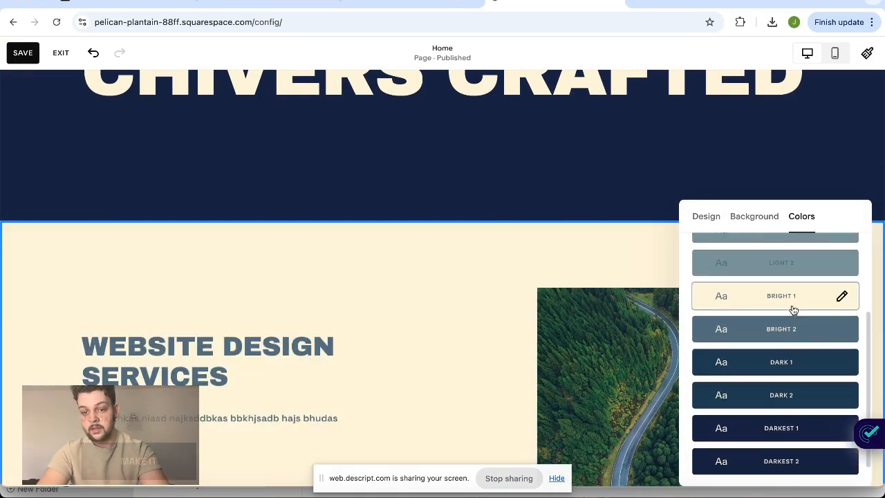
Open the color settings in the site-wide styles
{"action": "scroll", "coordinate": [668, 289], "scroll_direction": "up", "scroll_amount": 3}
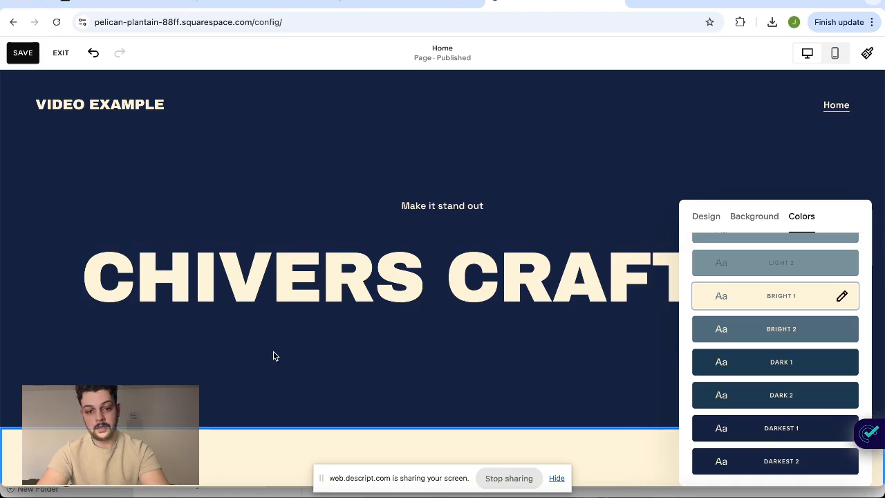
{"action": "scroll", "coordinate": [275, 355], "scroll_direction": "down", "scroll_amount": 7}
{"action": "scroll", "coordinate": [366, 285], "scroll_direction": "up", "scroll_amount": 5}
{"action": "scroll", "coordinate": [484, 303], "scroll_direction": "down", "scroll_amount": 4}
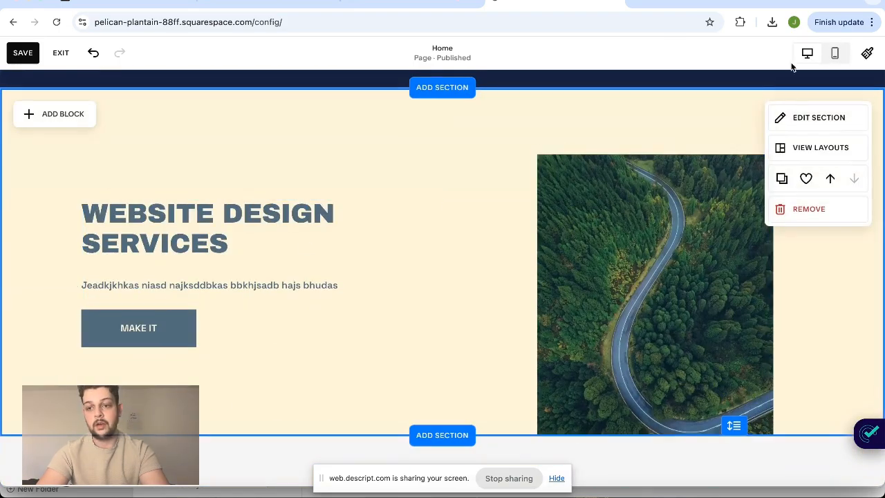
{"action": "left_click", "coordinate": [867, 52]}
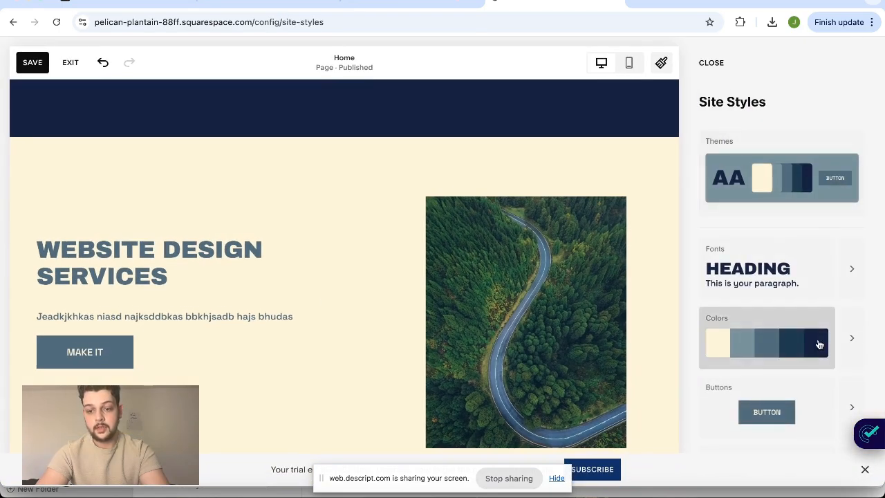
{"action": "left_click", "coordinate": [851, 337]}
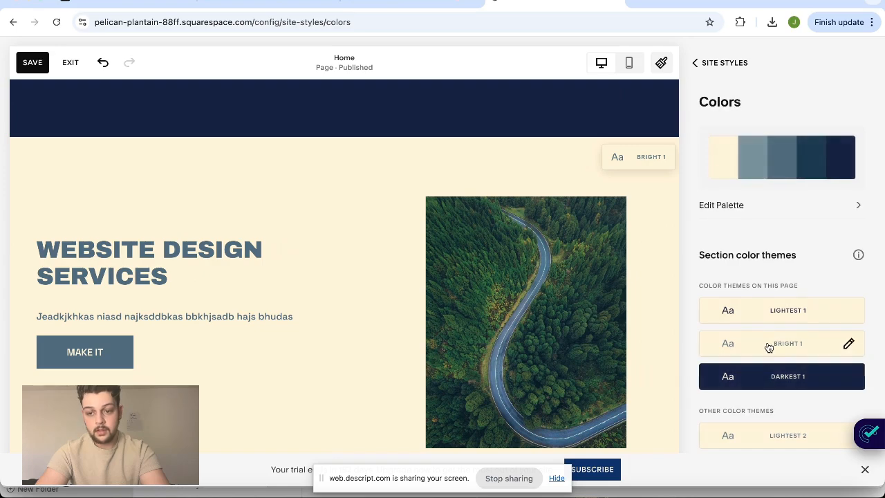
{"action": "scroll", "coordinate": [771, 346], "scroll_direction": "down", "scroll_amount": 1}
{"action": "left_click", "coordinate": [818, 291]}
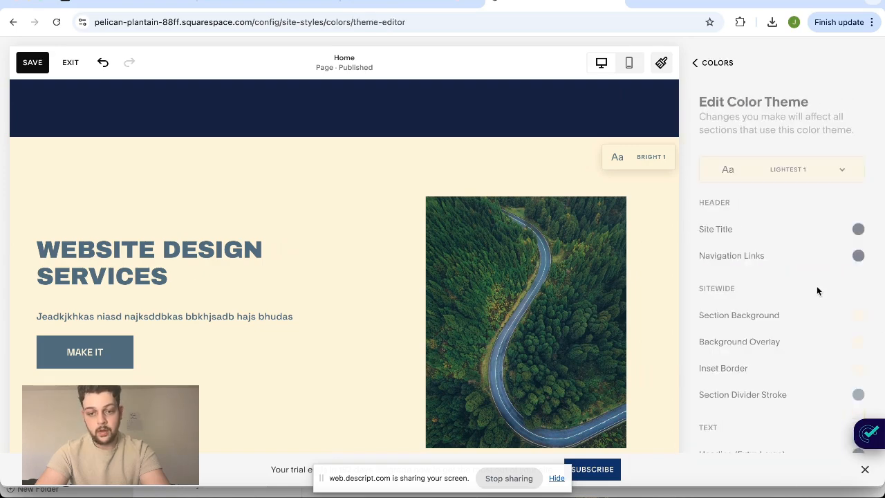
{"action": "scroll", "coordinate": [814, 296], "scroll_direction": "down", "scroll_amount": 5}
{"action": "scroll", "coordinate": [815, 298], "scroll_direction": "up", "scroll_amount": 5}
{"action": "scroll", "coordinate": [815, 299], "scroll_direction": "down", "scroll_amount": 6}
{"action": "scroll", "coordinate": [816, 302], "scroll_direction": "down", "scroll_amount": 4}
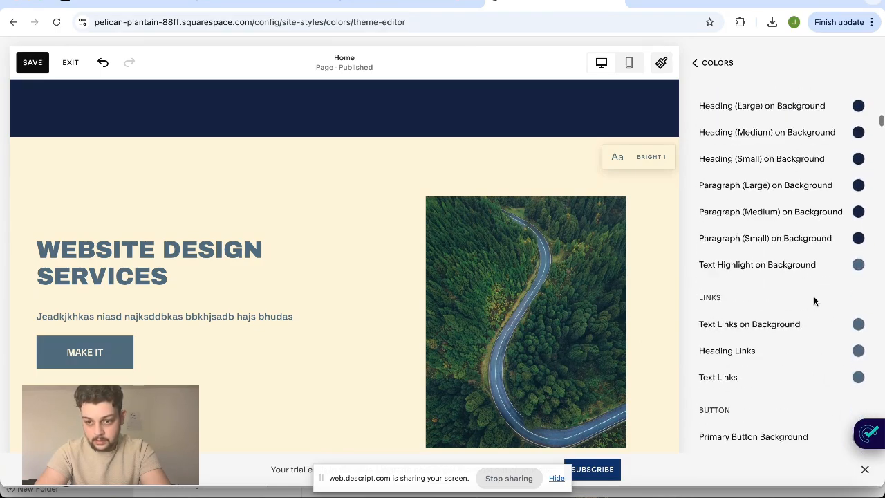
{"action": "scroll", "coordinate": [816, 302], "scroll_direction": "up", "scroll_amount": 5}
{"action": "scroll", "coordinate": [815, 302], "scroll_direction": "up", "scroll_amount": 1}
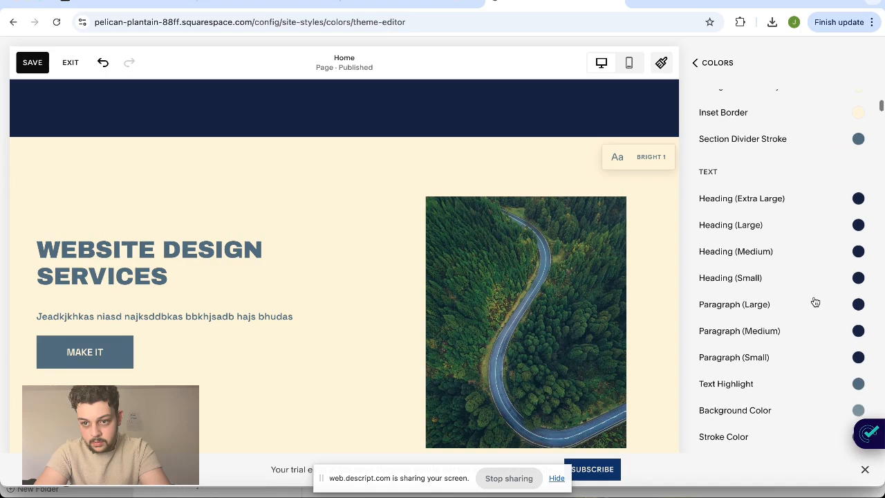
{"action": "left_click", "coordinate": [859, 199]}
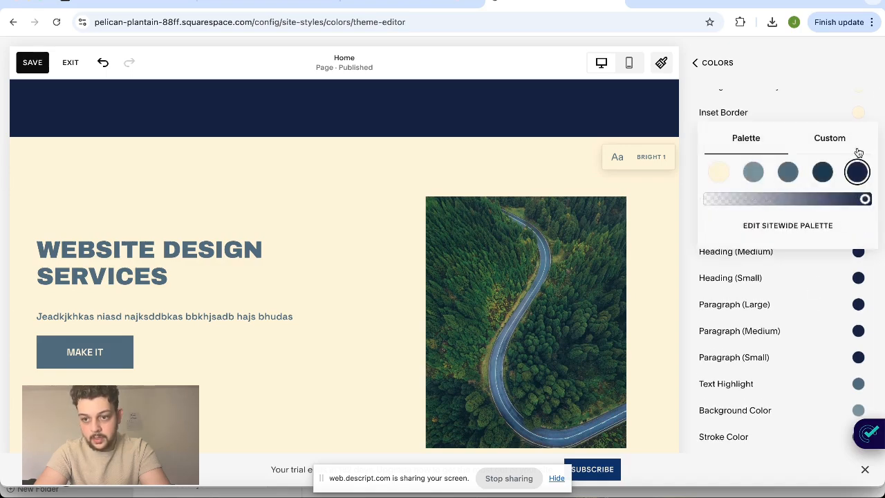
{"action": "left_click", "coordinate": [716, 53]}
{"action": "left_click", "coordinate": [708, 64]}
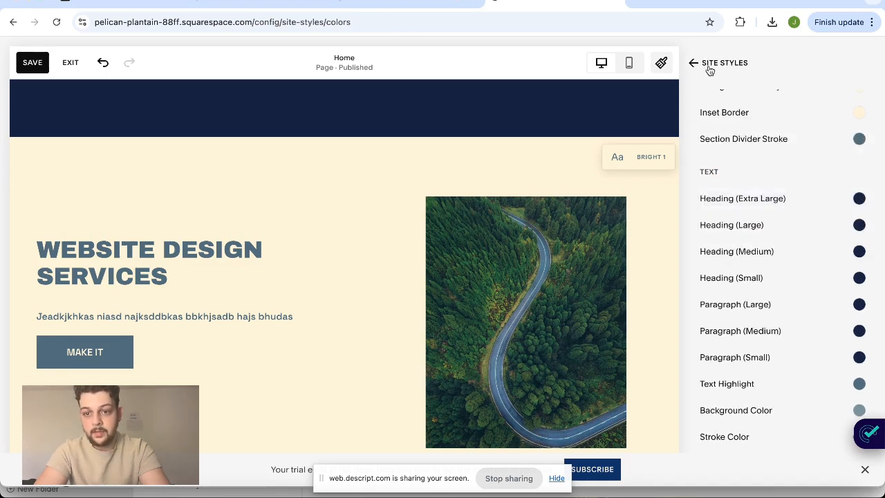
In the Bright 1 color theme, set the Heading (Extra Large) and Heading (Large) colors to the palette's darkest navy
{"action": "left_click", "coordinate": [820, 348]}
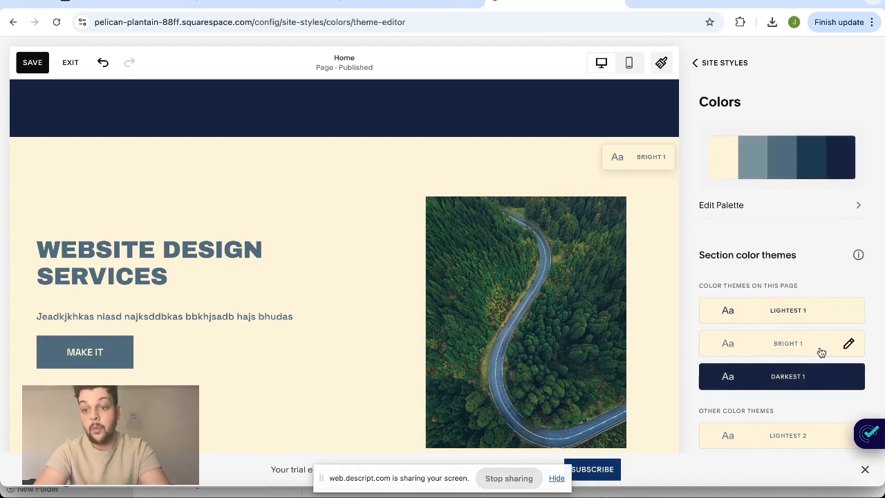
{"action": "scroll", "coordinate": [803, 339], "scroll_direction": "down", "scroll_amount": 2}
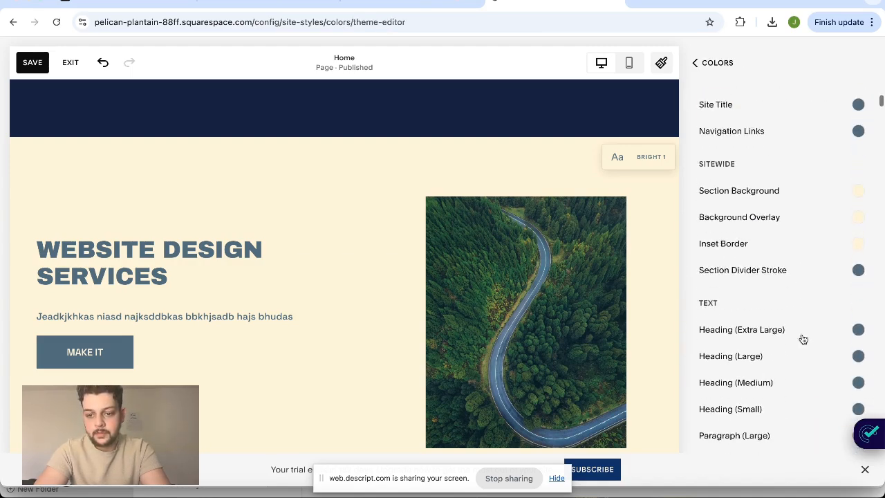
{"action": "left_click", "coordinate": [852, 334]}
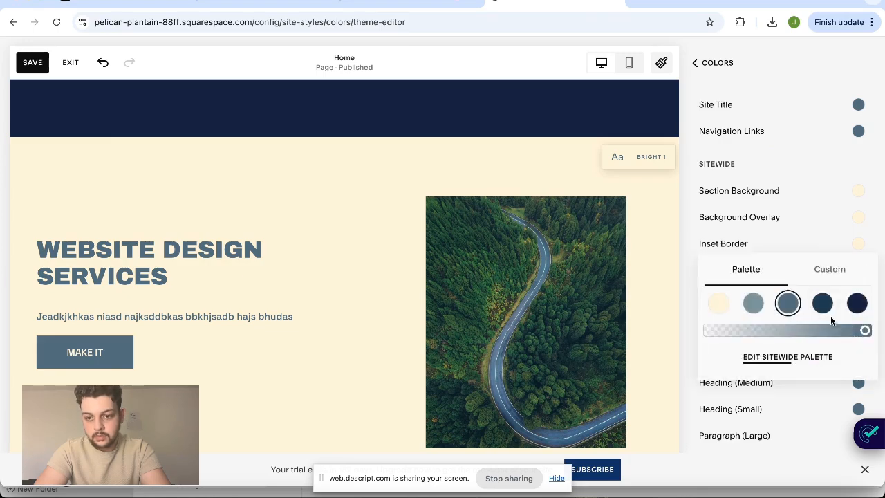
{"action": "left_click", "coordinate": [858, 303]}
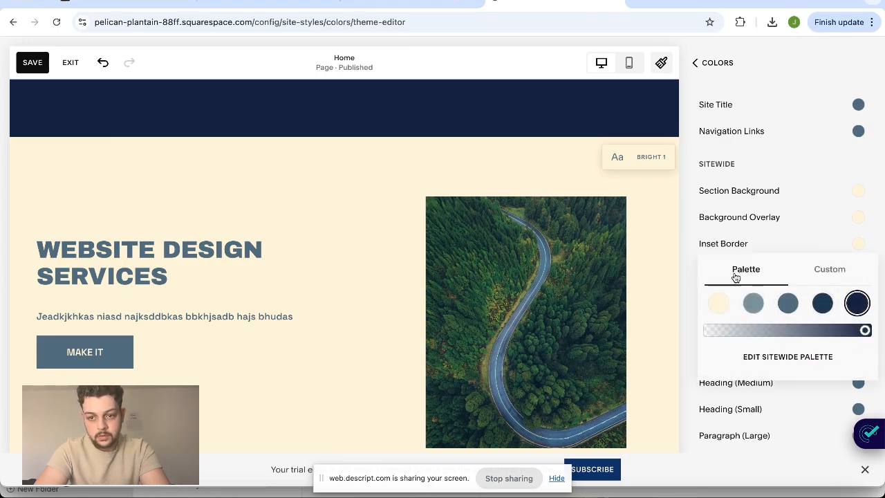
{"action": "left_click", "coordinate": [699, 258]}
{"action": "scroll", "coordinate": [836, 342], "scroll_direction": "down", "scroll_amount": 3}
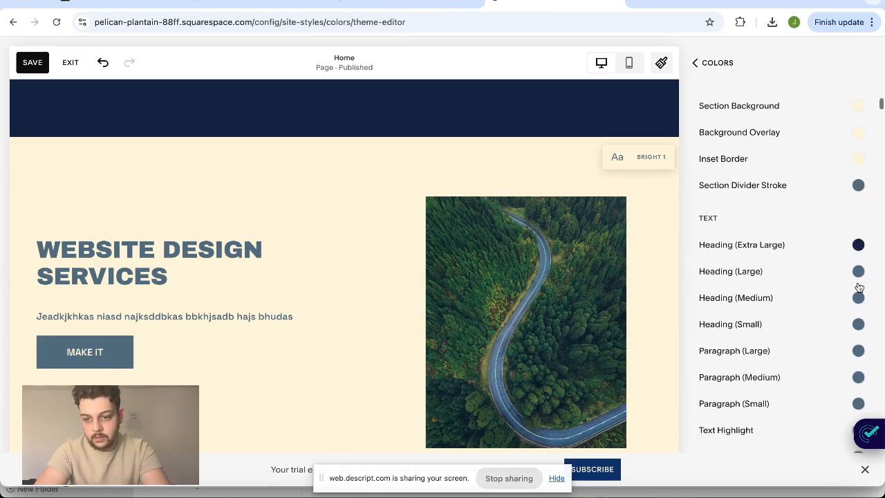
{"action": "left_click", "coordinate": [858, 273]}
{"action": "left_click", "coordinate": [858, 244]}
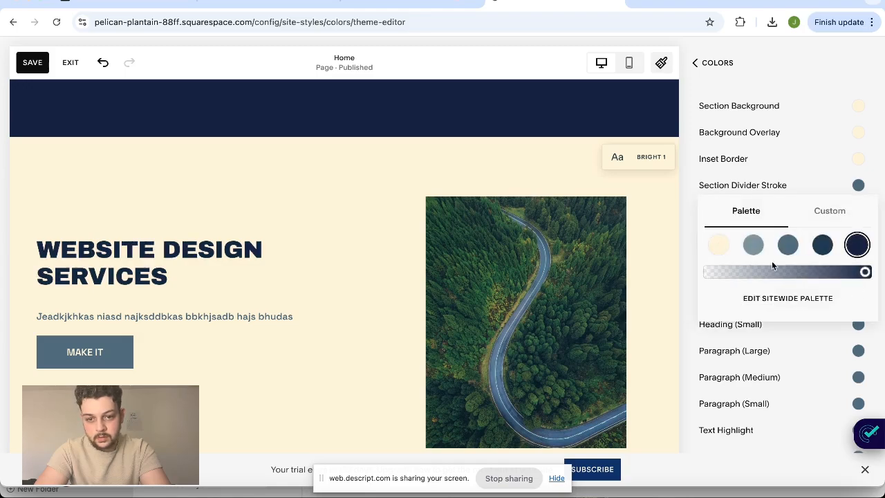
{"action": "left_click", "coordinate": [688, 269]}
{"action": "scroll", "coordinate": [757, 270], "scroll_direction": "down", "scroll_amount": 1}
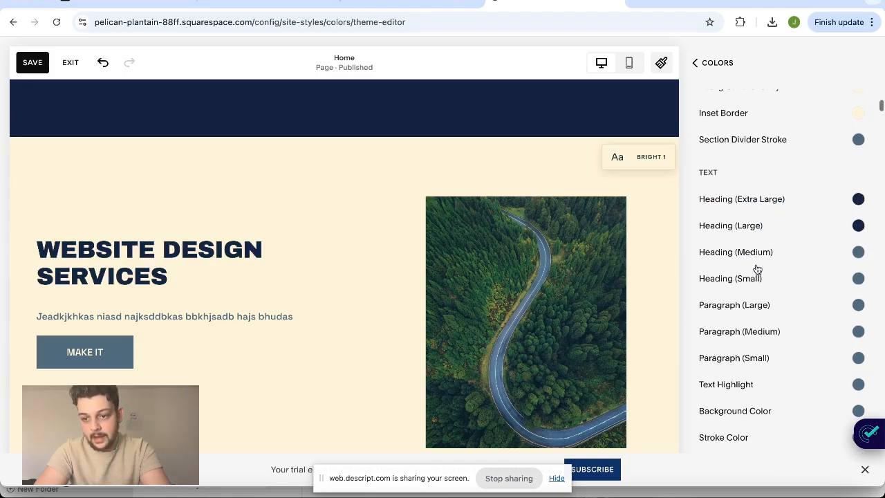
{"action": "left_click", "coordinate": [858, 252]}
{"action": "left_click", "coordinate": [830, 134]}
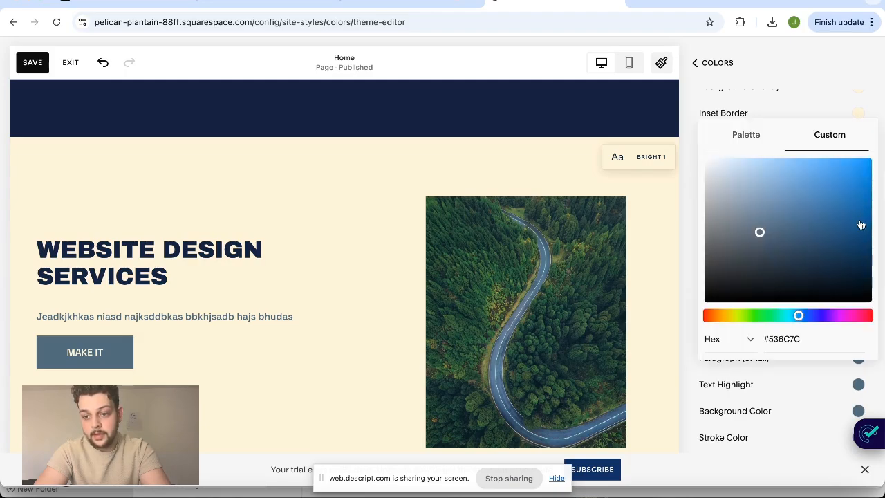
{"action": "left_click", "coordinate": [695, 417]}
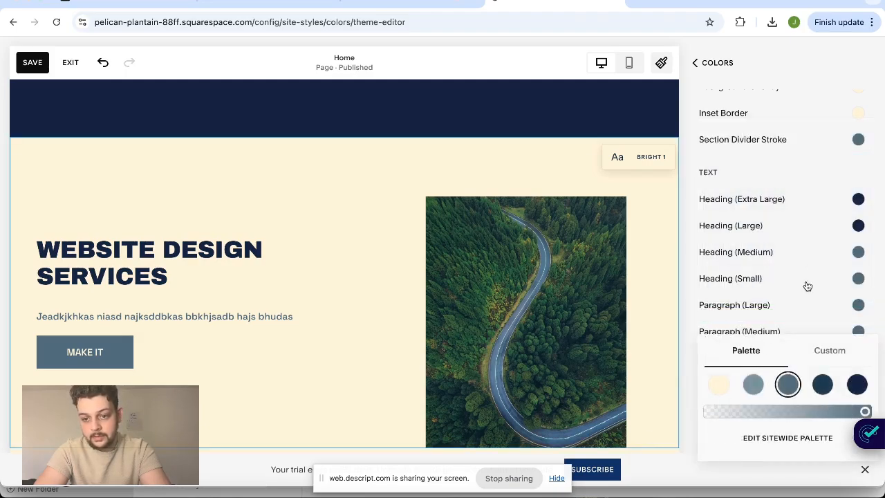
Set the Bright 1 theme's Paragraph (Medium) text color to the palette's darkest navy and close the site styles
{"action": "scroll", "coordinate": [808, 287], "scroll_direction": "down", "scroll_amount": 1}
{"action": "left_click", "coordinate": [830, 291]}
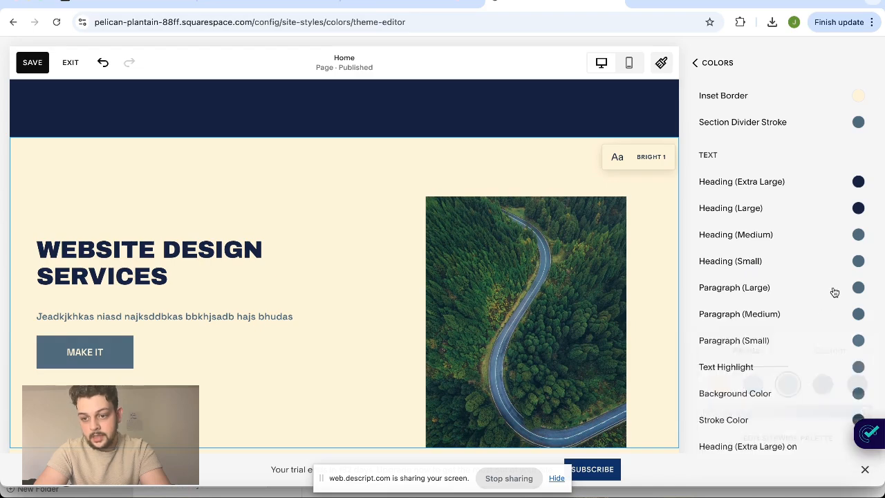
{"action": "left_click", "coordinate": [858, 261]}
{"action": "left_click", "coordinate": [681, 316]}
{"action": "left_click", "coordinate": [723, 320]}
{"action": "left_click", "coordinate": [857, 287]}
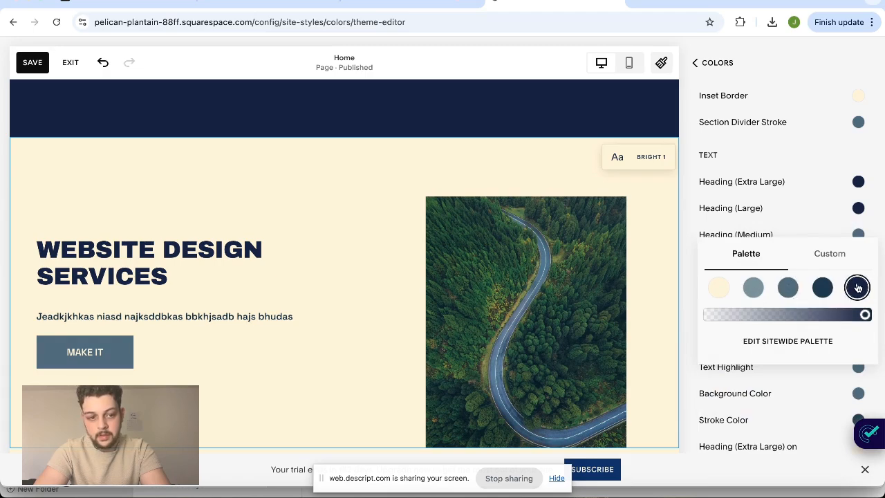
{"action": "left_click", "coordinate": [738, 65]}
{"action": "left_click", "coordinate": [739, 65]}
{"action": "left_click", "coordinate": [702, 67]}
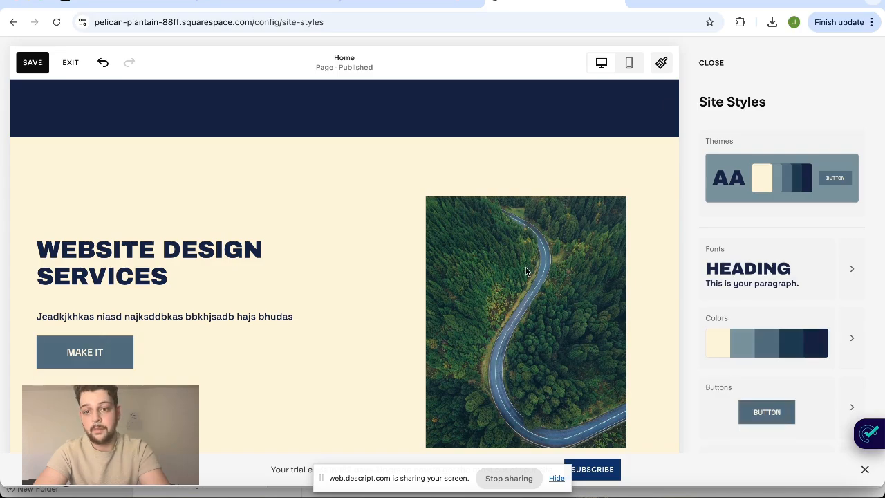
{"action": "left_click", "coordinate": [714, 64]}
Add the "Contact us." section layout with a short name and email form below the website design services section
{"action": "scroll", "coordinate": [554, 252], "scroll_direction": "down", "scroll_amount": 5}
{"action": "scroll", "coordinate": [554, 252], "scroll_direction": "down", "scroll_amount": 1}
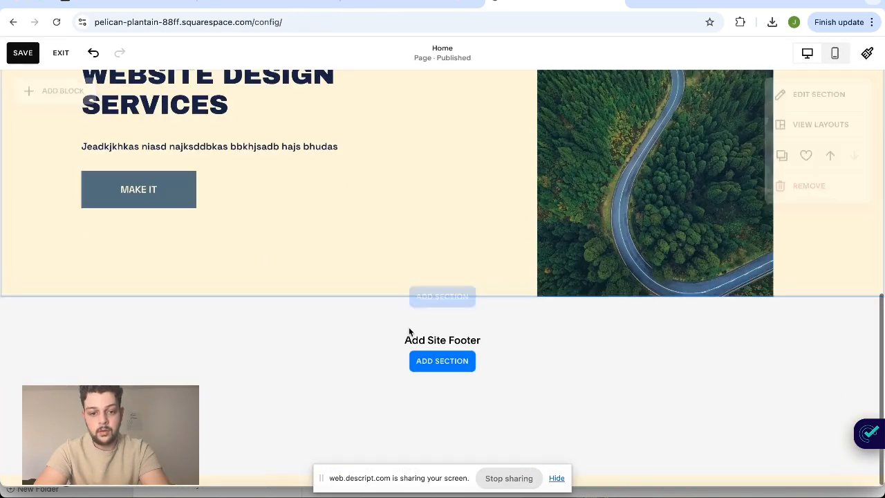
{"action": "left_click", "coordinate": [456, 307]}
{"action": "left_click", "coordinate": [122, 287]}
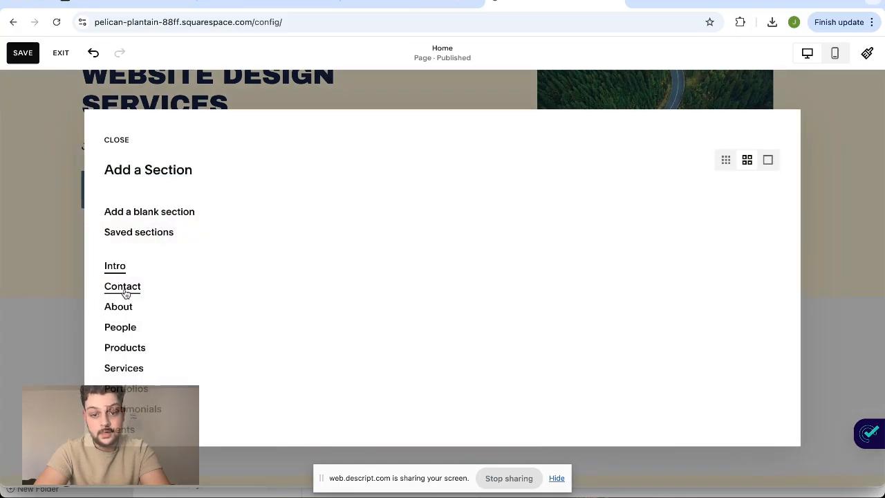
{"action": "scroll", "coordinate": [439, 265], "scroll_direction": "down", "scroll_amount": 3}
{"action": "scroll", "coordinate": [438, 264], "scroll_direction": "up", "scroll_amount": 3}
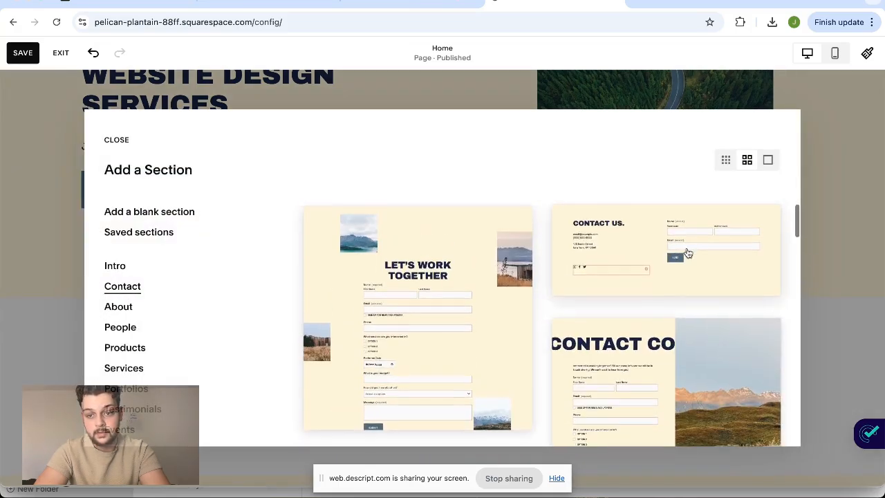
{"action": "left_click", "coordinate": [685, 252]}
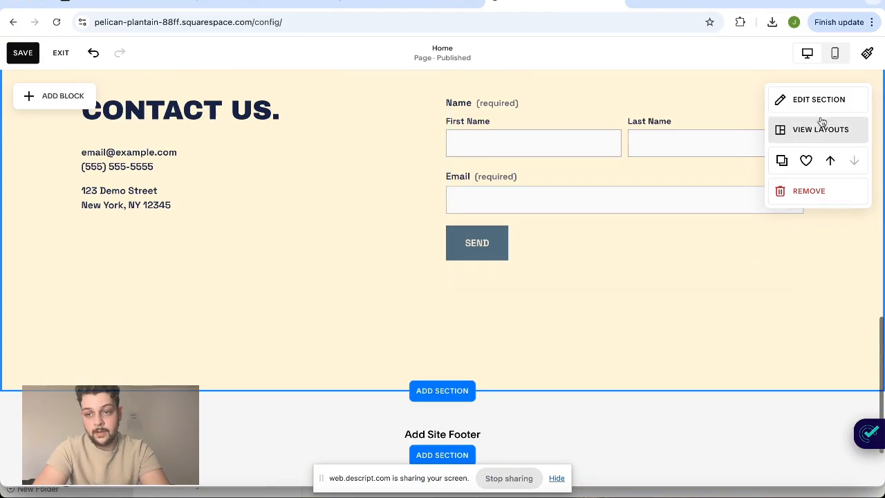
Apply the Dark 1 color theme to the contact section
{"action": "left_click", "coordinate": [840, 101]}
{"action": "left_click", "coordinate": [807, 123]}
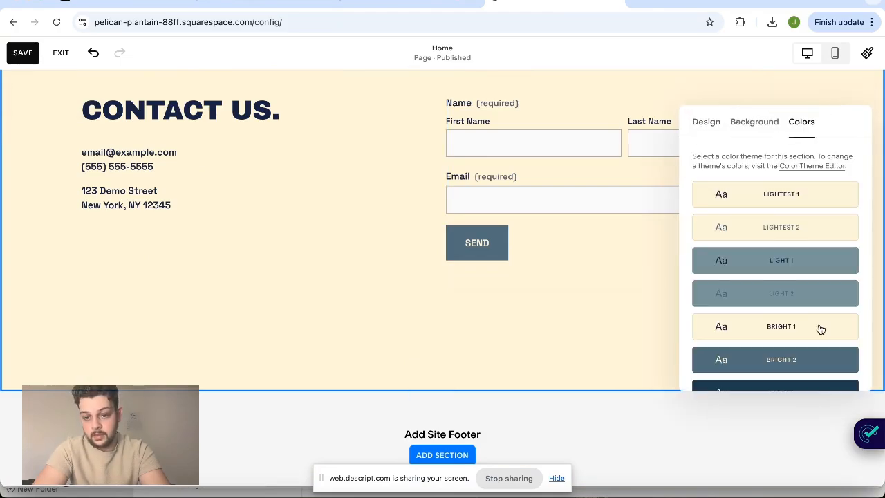
{"action": "scroll", "coordinate": [821, 332], "scroll_direction": "down", "scroll_amount": 2}
{"action": "left_click", "coordinate": [830, 291]}
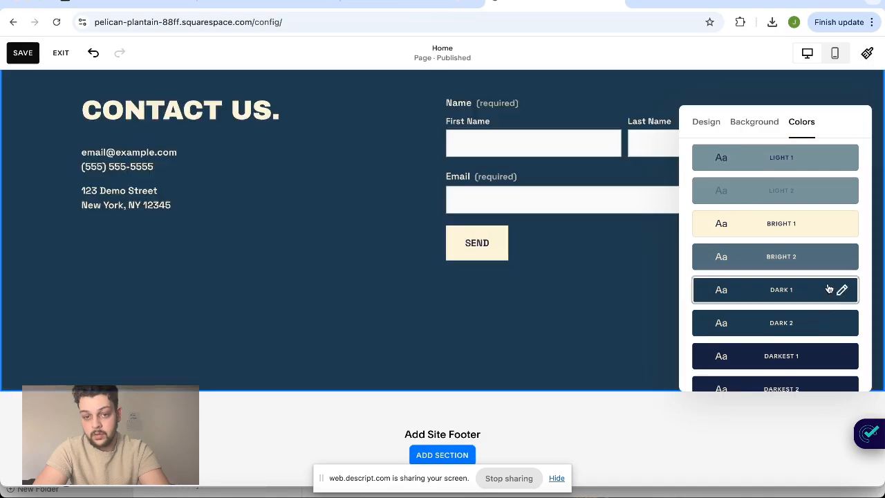
{"action": "scroll", "coordinate": [501, 213], "scroll_direction": "up", "scroll_amount": 10}
{"action": "scroll", "coordinate": [501, 213], "scroll_direction": "down", "scroll_amount": 8}
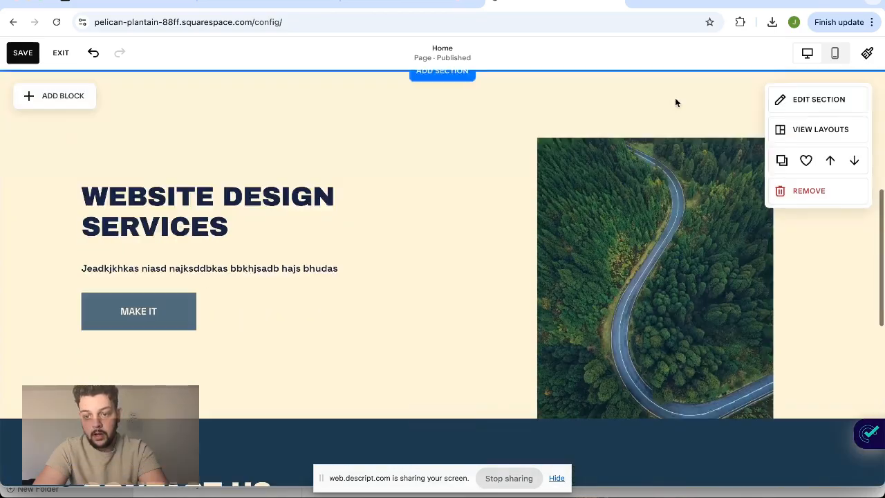
{"action": "scroll", "coordinate": [677, 102], "scroll_direction": "down", "scroll_amount": 3}
{"action": "left_click", "coordinate": [789, 101]}
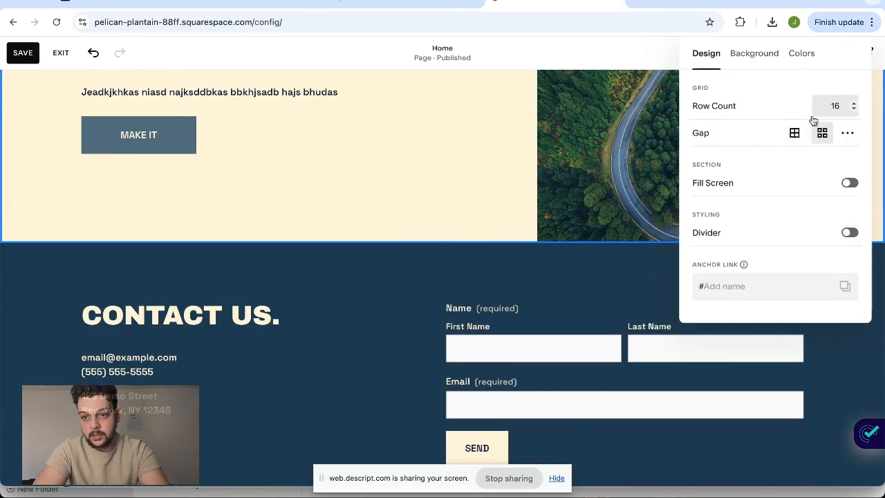
{"action": "left_click", "coordinate": [802, 54]}
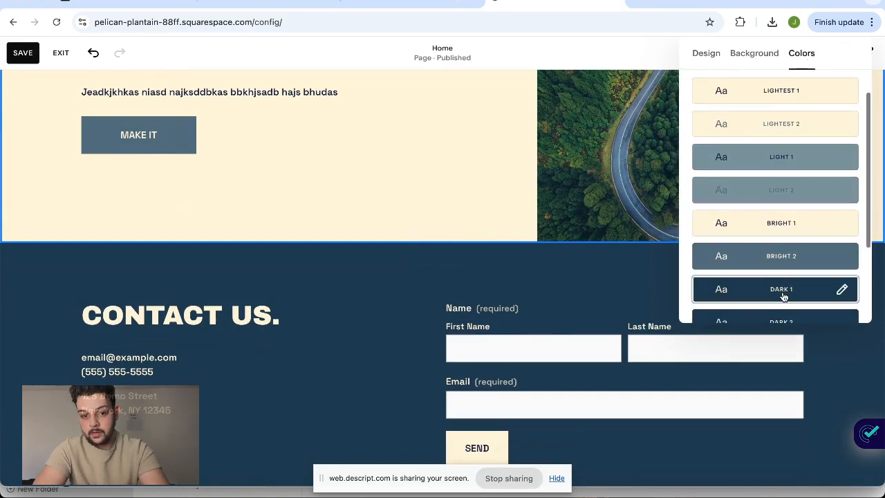
{"action": "left_click", "coordinate": [784, 294]}
{"action": "scroll", "coordinate": [796, 121], "scroll_direction": "up", "scroll_amount": 2}
{"action": "left_click", "coordinate": [795, 254]}
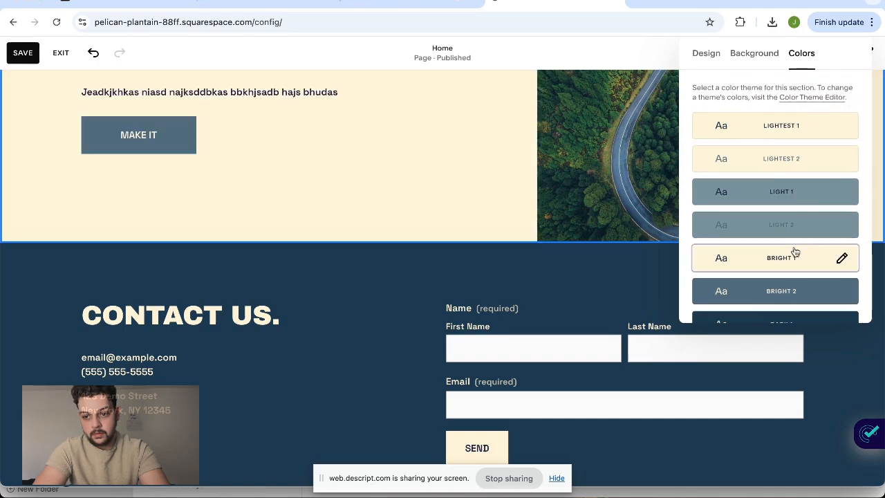
Apply the Darkest 1 color theme to the contact section
{"action": "left_click", "coordinate": [600, 291]}
{"action": "left_click", "coordinate": [775, 271]}
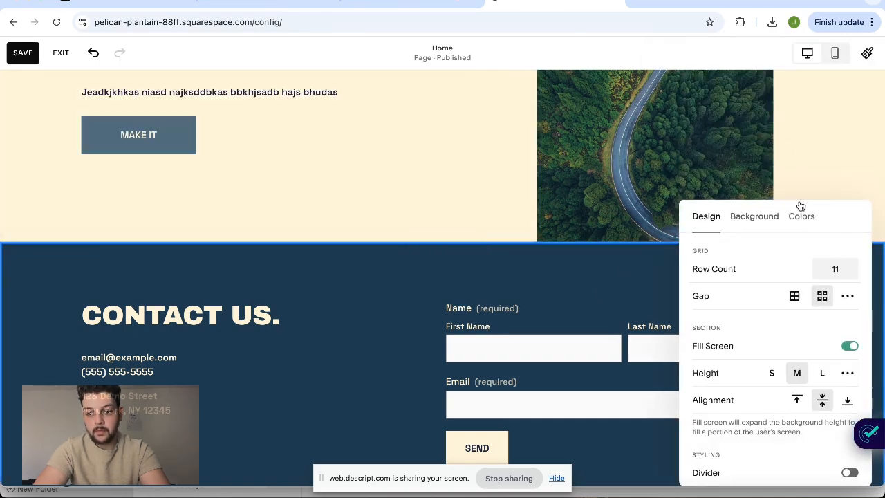
{"action": "left_click", "coordinate": [802, 214]}
{"action": "scroll", "coordinate": [776, 415], "scroll_direction": "down", "scroll_amount": 4}
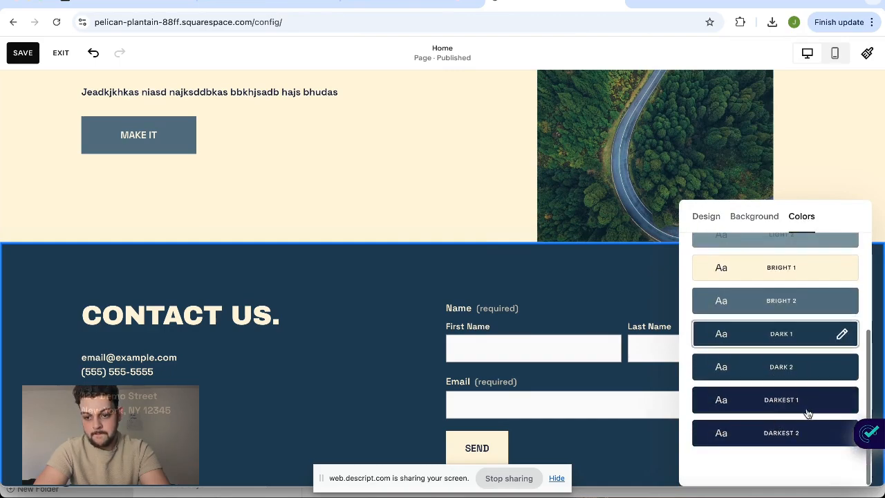
{"action": "left_click", "coordinate": [807, 413]}
{"action": "left_click", "coordinate": [395, 351]}
{"action": "scroll", "coordinate": [231, 301], "scroll_direction": "down", "scroll_amount": 2}
{"action": "scroll", "coordinate": [343, 353], "scroll_direction": "up", "scroll_amount": 8}
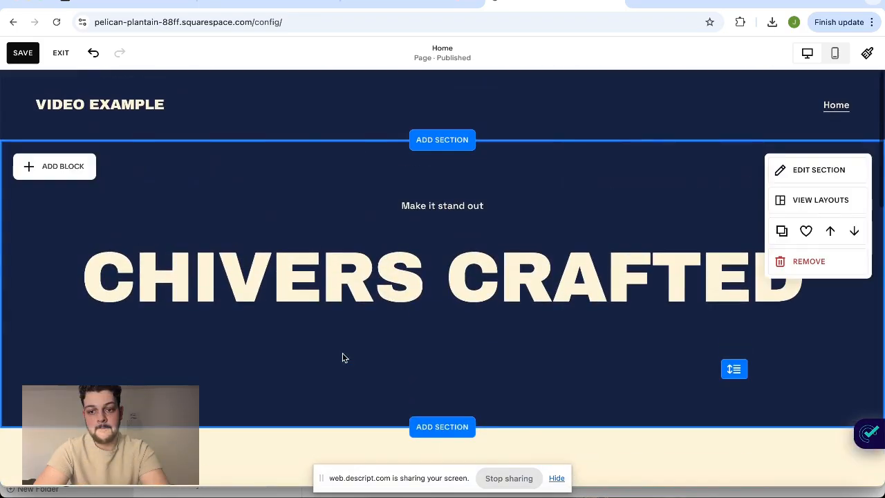
{"action": "scroll", "coordinate": [512, 225], "scroll_direction": "down", "scroll_amount": 7}
{"action": "scroll", "coordinate": [512, 227], "scroll_direction": "down", "scroll_amount": 3}
{"action": "scroll", "coordinate": [512, 227], "scroll_direction": "up", "scroll_amount": 8}
{"action": "scroll", "coordinate": [511, 227], "scroll_direction": "down", "scroll_amount": 4}
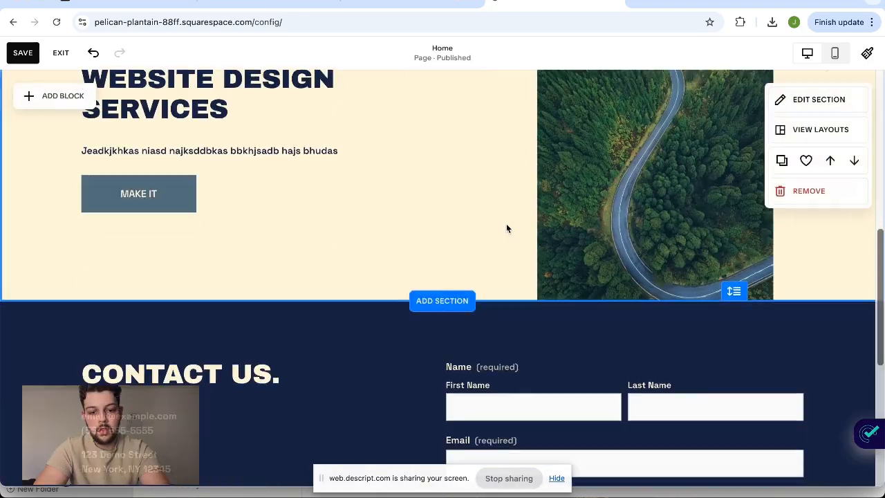
Add the Testimonials layout with three quotes and round portraits between the website design services and contact sections
{"action": "left_click", "coordinate": [446, 318]}
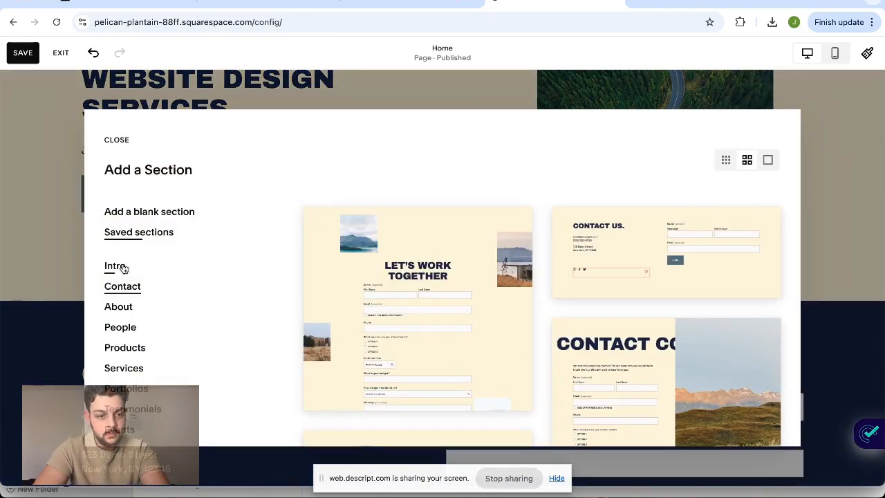
{"action": "scroll", "coordinate": [148, 345], "scroll_direction": "down", "scroll_amount": 3}
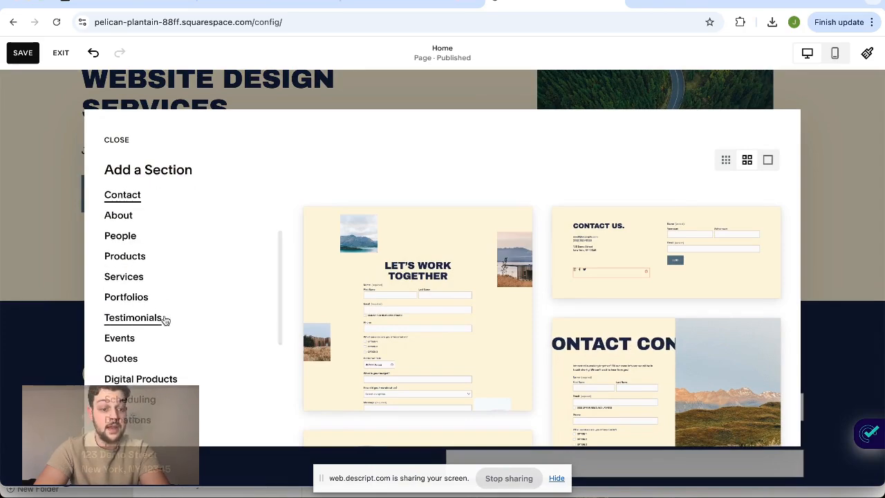
{"action": "left_click", "coordinate": [148, 322]}
{"action": "scroll", "coordinate": [402, 345], "scroll_direction": "down", "scroll_amount": 3}
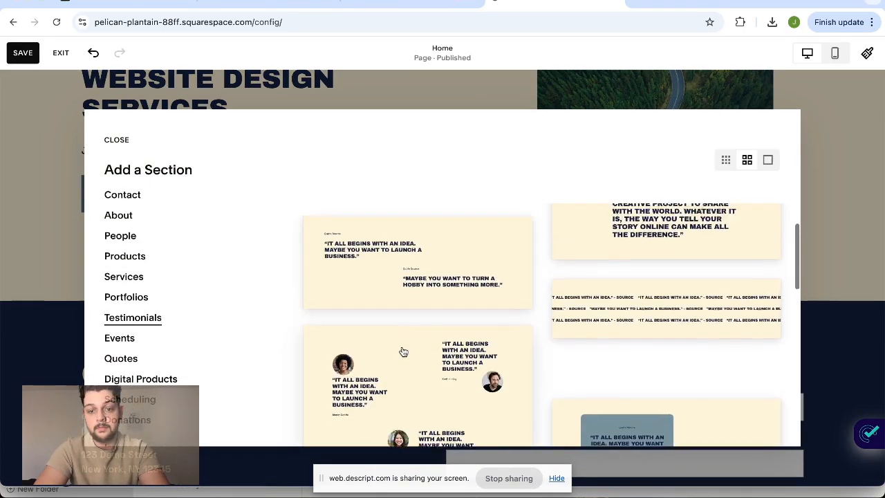
{"action": "scroll", "coordinate": [588, 404], "scroll_direction": "down", "scroll_amount": 5}
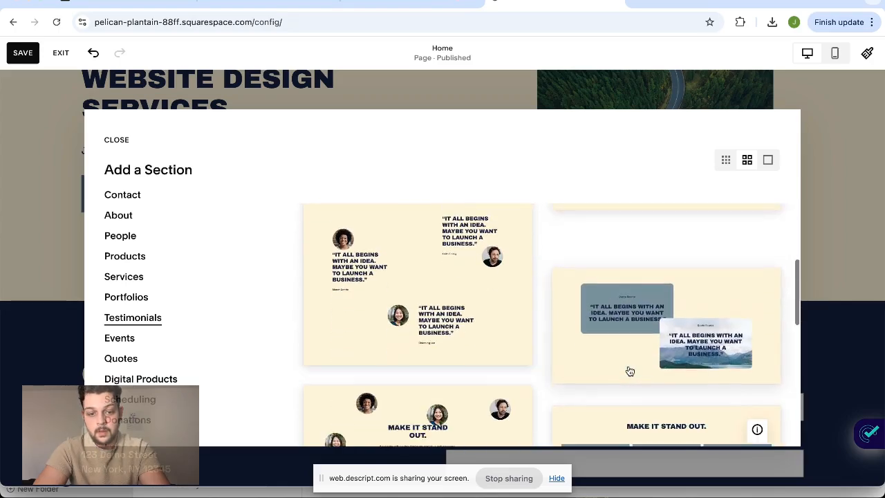
{"action": "scroll", "coordinate": [630, 372], "scroll_direction": "down", "scroll_amount": 3}
{"action": "left_click", "coordinate": [422, 300]}
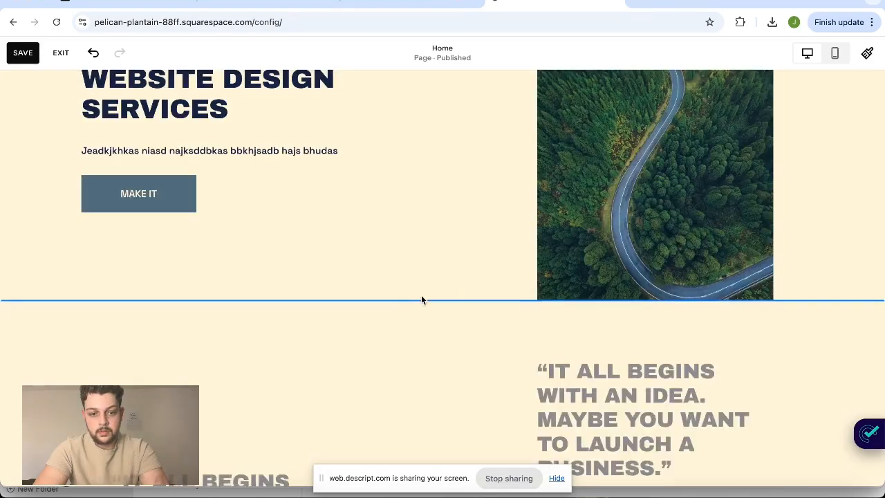
Review the home page's sections, from the intro heading through the website design services to the new testimonials
{"action": "scroll", "coordinate": [633, 297], "scroll_direction": "down", "scroll_amount": 3}
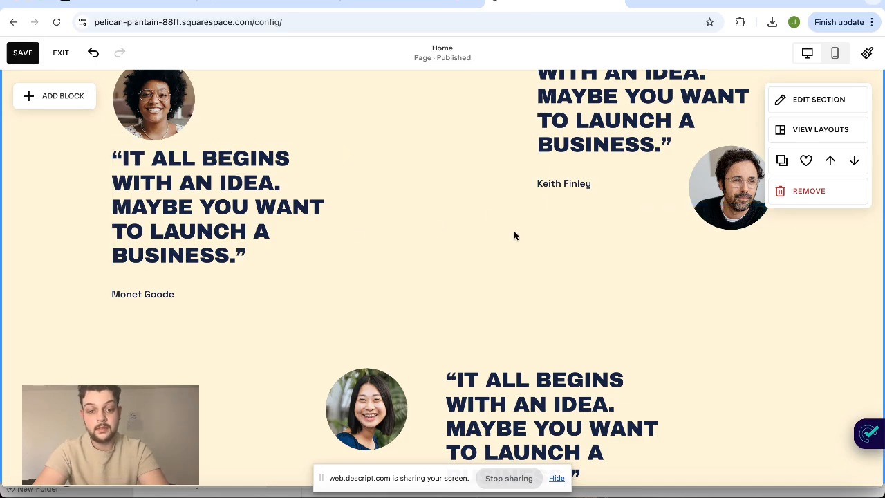
{"action": "scroll", "coordinate": [514, 232], "scroll_direction": "down", "scroll_amount": 5}
{"action": "scroll", "coordinate": [514, 234], "scroll_direction": "up", "scroll_amount": 15}
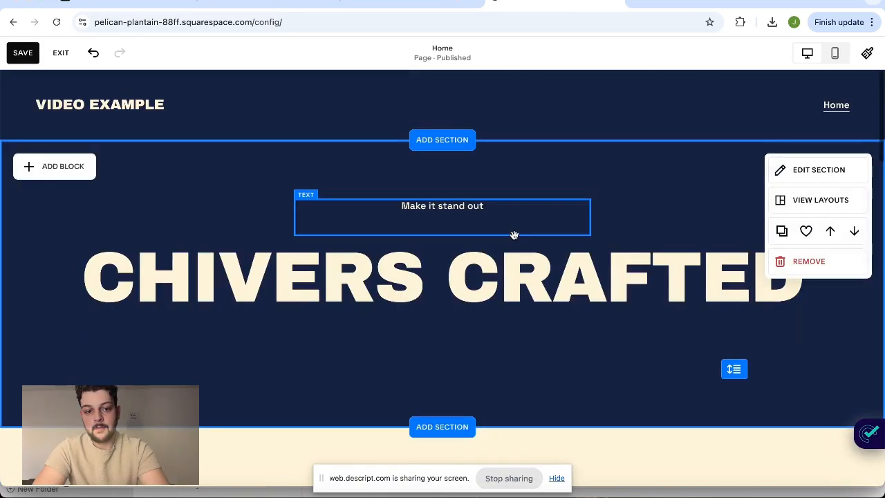
{"action": "scroll", "coordinate": [490, 352], "scroll_direction": "down", "scroll_amount": 8}
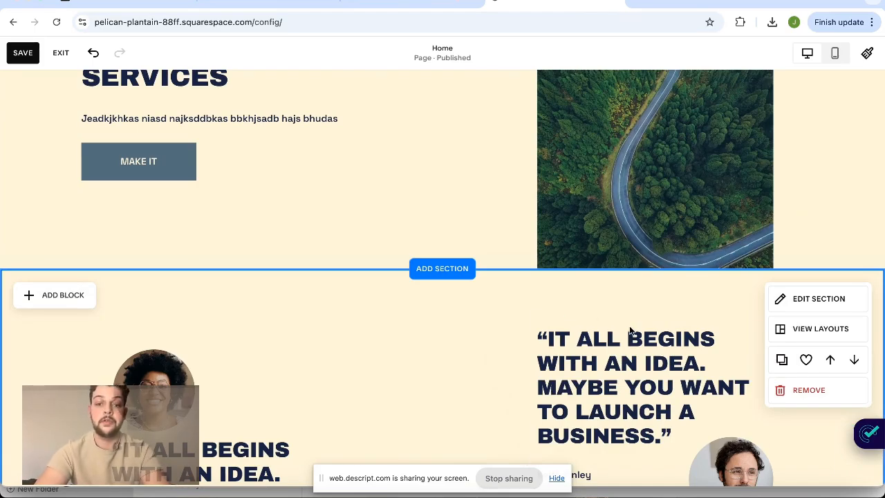
{"action": "scroll", "coordinate": [629, 325], "scroll_direction": "down", "scroll_amount": 5}
{"action": "scroll", "coordinate": [655, 378], "scroll_direction": "up", "scroll_amount": 3}
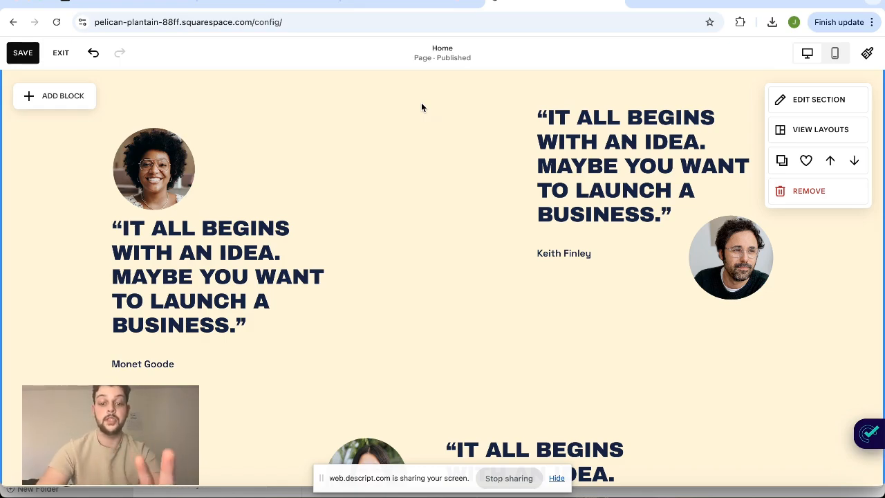
{"action": "scroll", "coordinate": [557, 235], "scroll_direction": "down", "scroll_amount": 3}
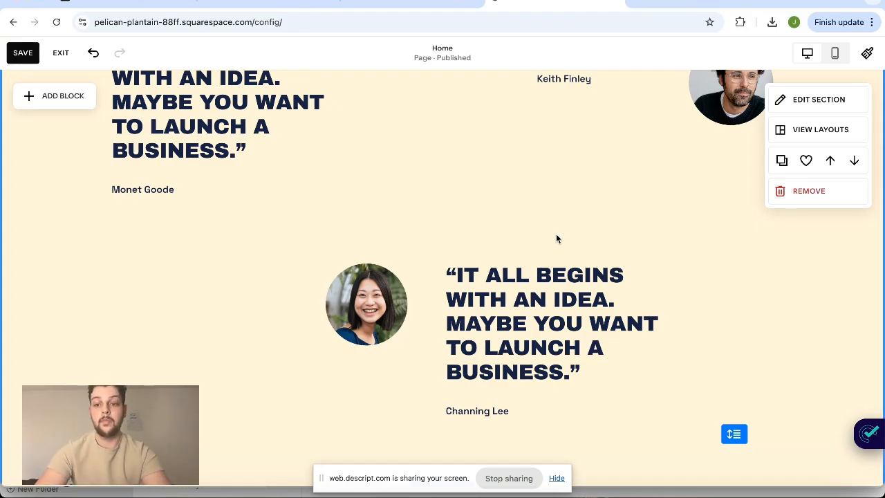
{"action": "scroll", "coordinate": [556, 239], "scroll_direction": "up", "scroll_amount": 6}
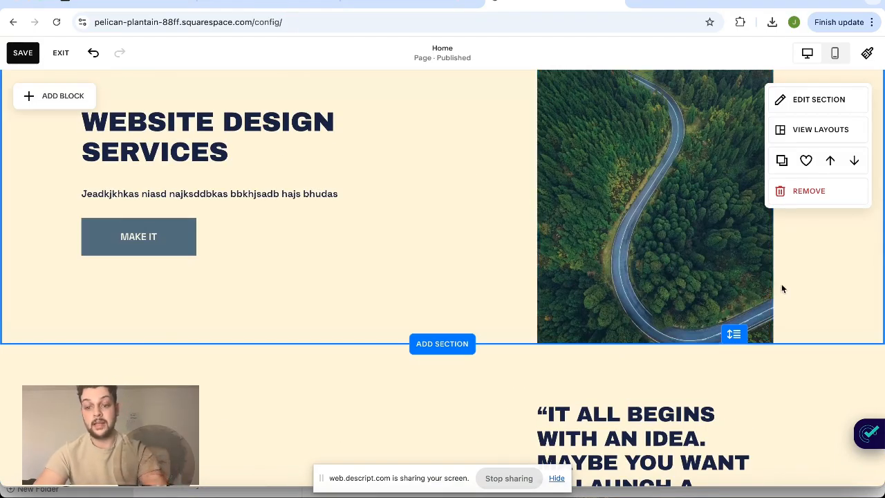
{"action": "scroll", "coordinate": [781, 285], "scroll_direction": "up", "scroll_amount": 5}
{"action": "scroll", "coordinate": [489, 375], "scroll_direction": "down", "scroll_amount": 5}
{"action": "scroll", "coordinate": [544, 270], "scroll_direction": "up", "scroll_amount": 6}
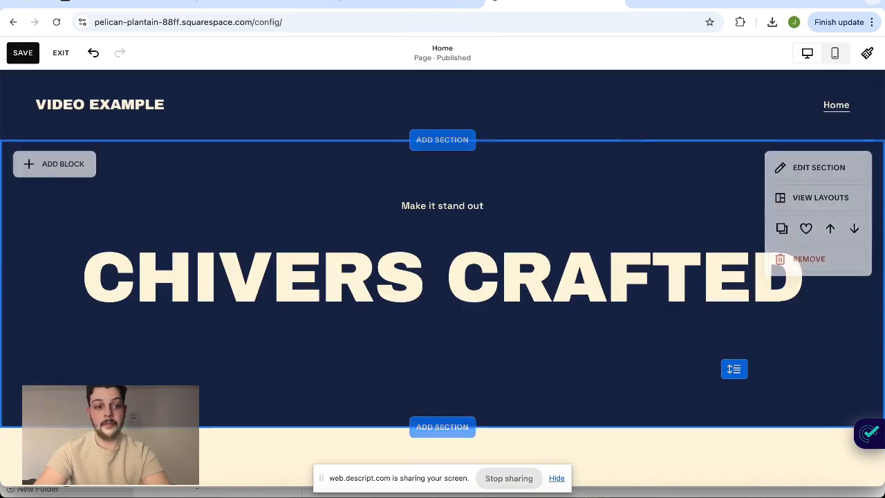
Save the home page changes, leave editing and open the site's Pages list
{"action": "left_click", "coordinate": [25, 54]}
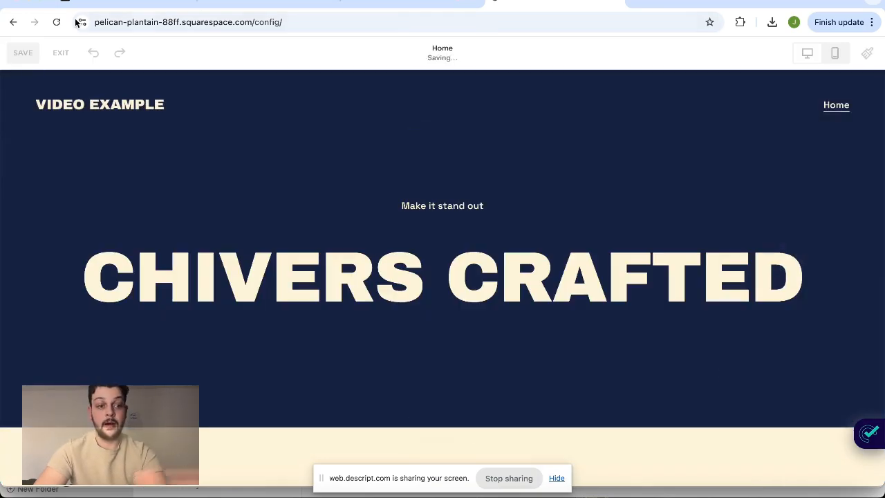
{"action": "left_click", "coordinate": [63, 54]}
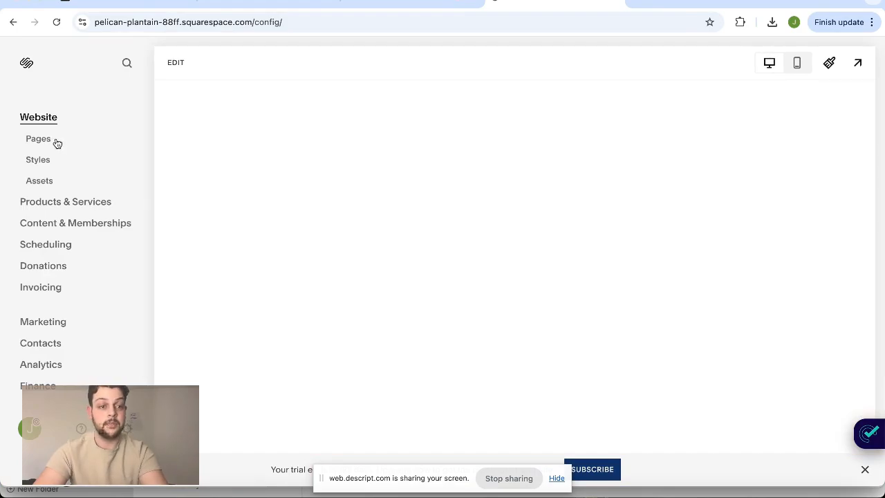
{"action": "left_click", "coordinate": [55, 141]}
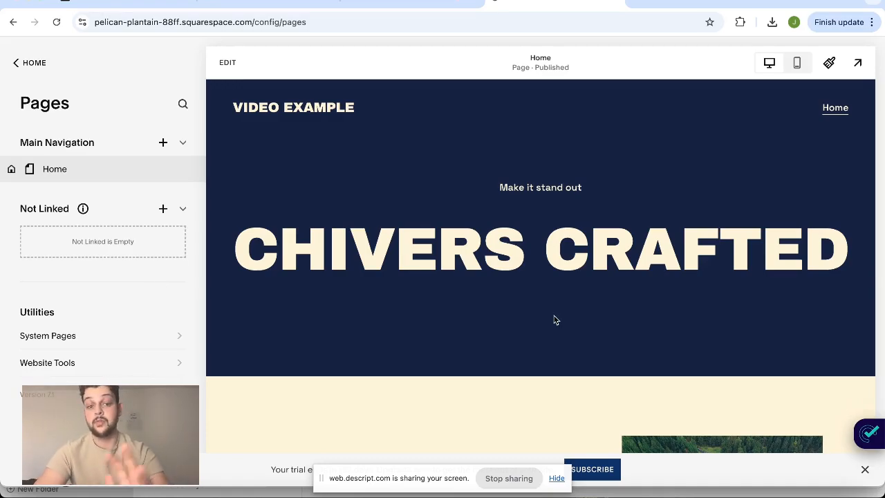
{"action": "scroll", "coordinate": [656, 242], "scroll_direction": "down", "scroll_amount": 20}
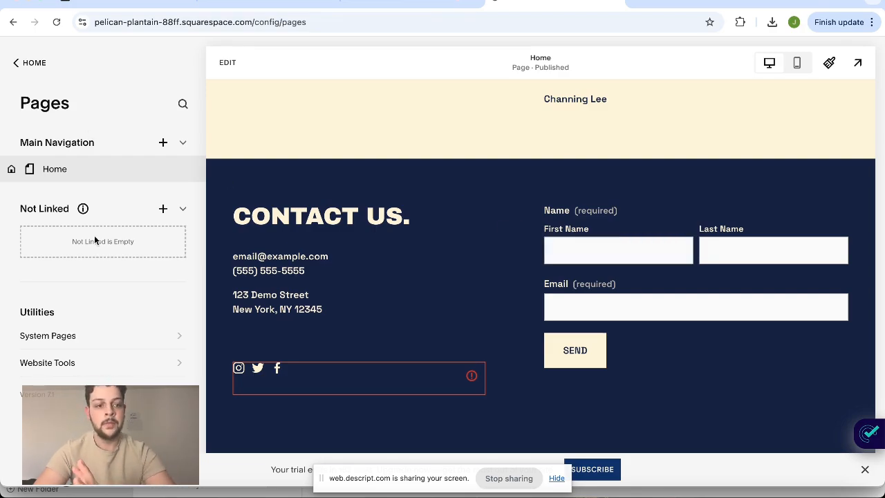
Add a blank page named "About Us" to the main navigation
{"action": "left_click", "coordinate": [160, 145]}
{"action": "left_click", "coordinate": [267, 145]}
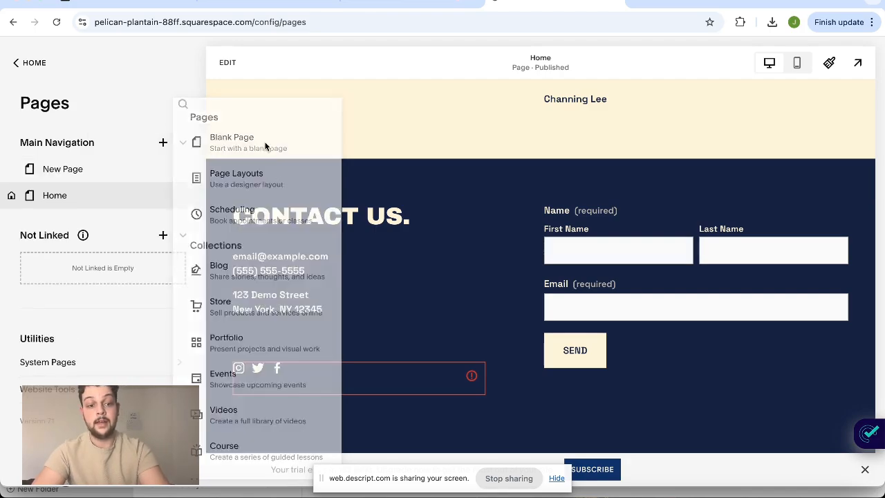
{"action": "type", "text": "About"}
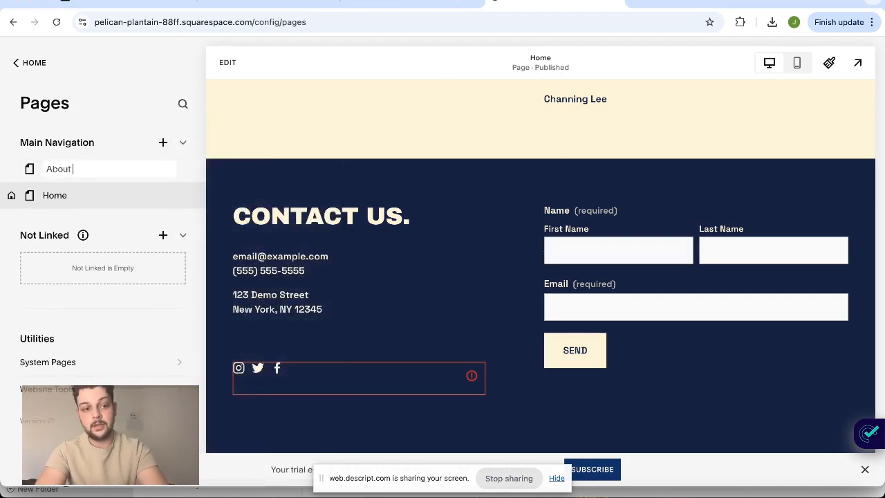
{"action": "left_click", "coordinate": [228, 68]}
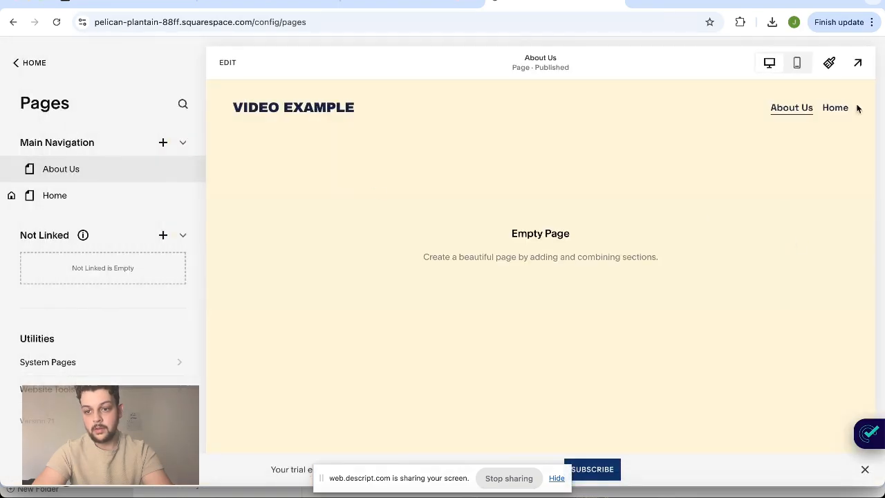
Switch from the empty About Us page to the Home page and open it for editing
{"action": "left_click", "coordinate": [838, 107]}
{"action": "left_click", "coordinate": [228, 62]}
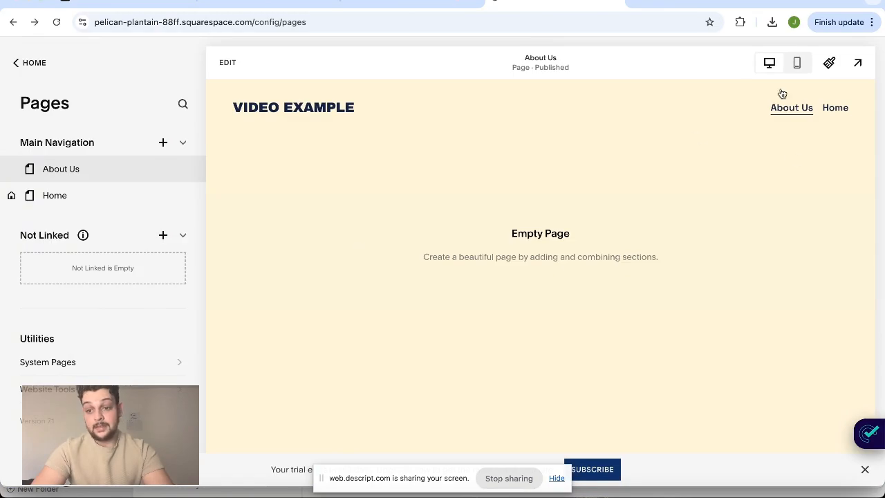
{"action": "left_click", "coordinate": [835, 108]}
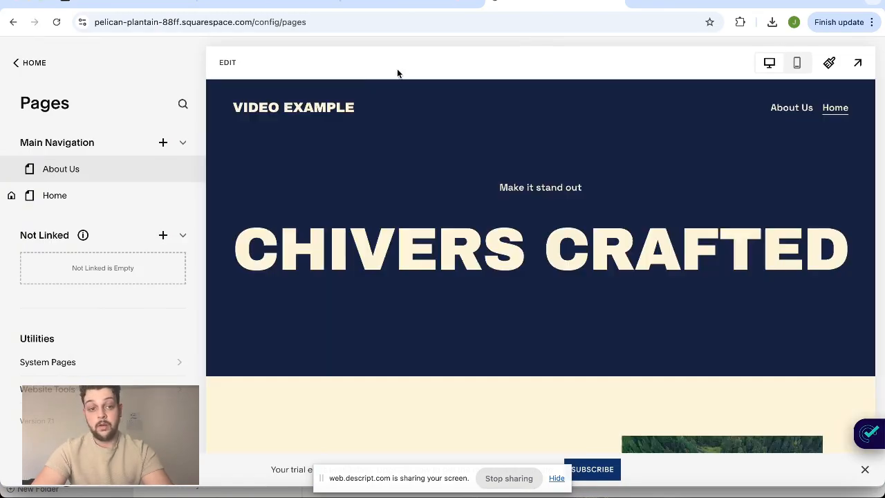
{"action": "left_click", "coordinate": [228, 62]}
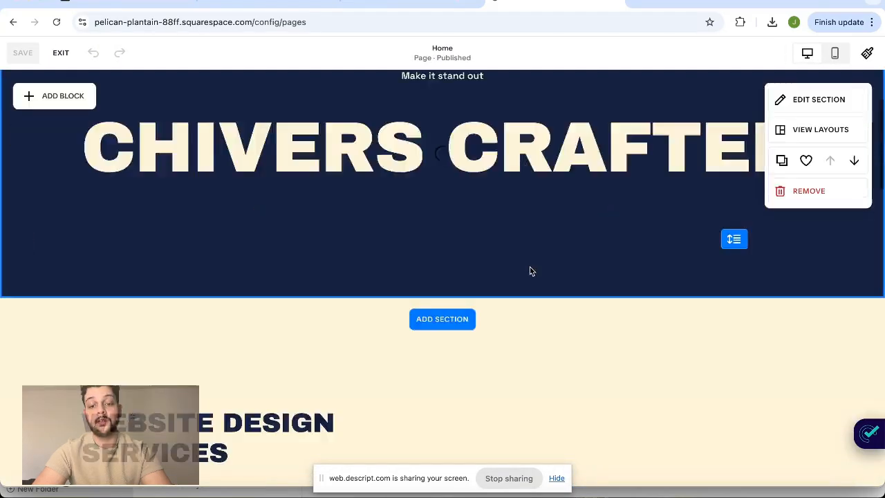
{"action": "scroll", "coordinate": [530, 271], "scroll_direction": "down", "scroll_amount": 20}
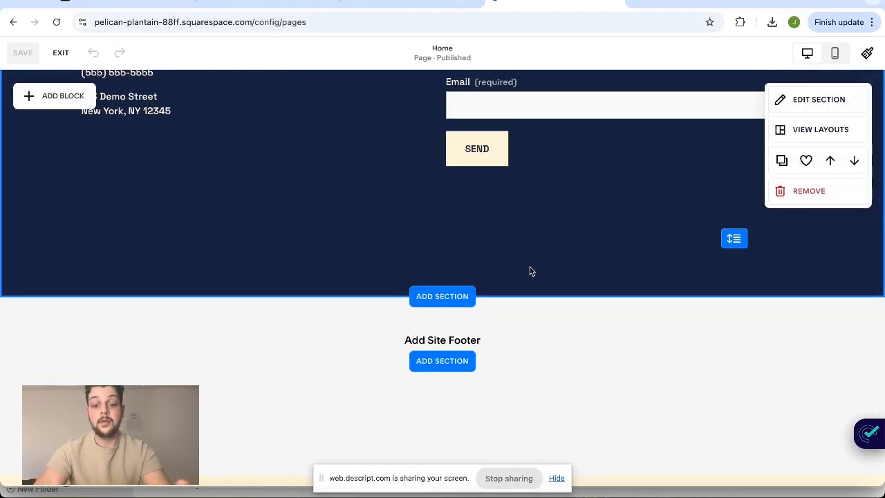